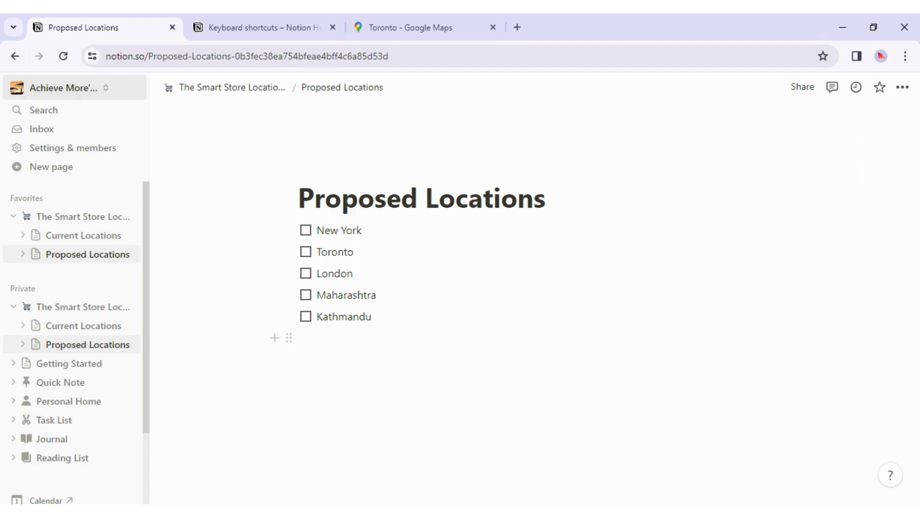
# Insert a full-page database below the Kathmandu item on the Proposed Locations page
pyautogui.click(307, 338)
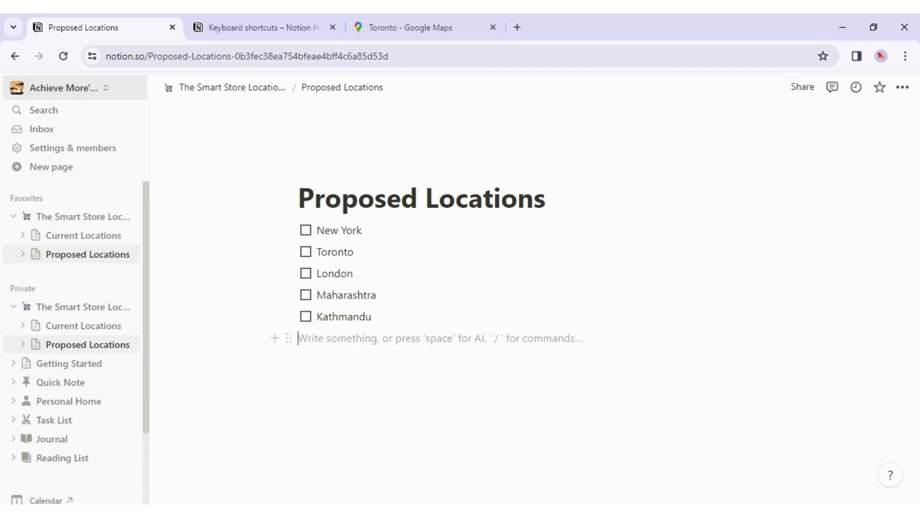
pyautogui.write('/')
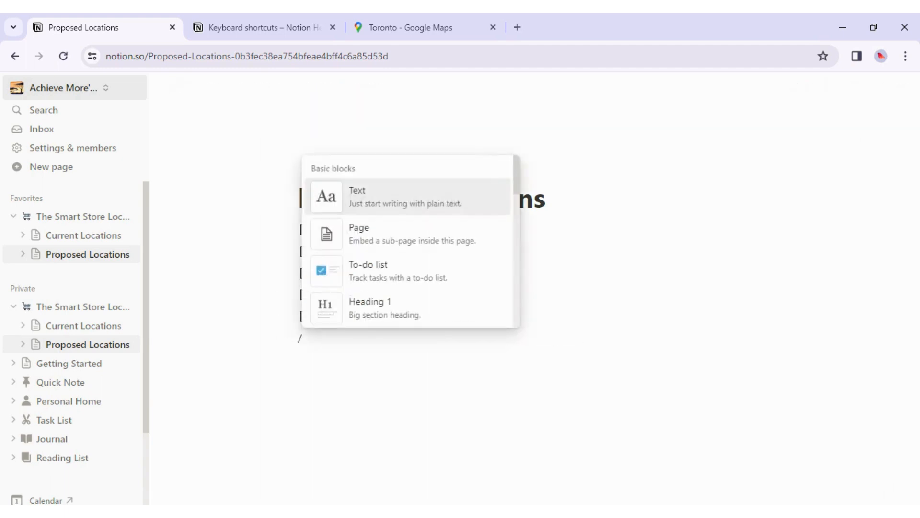
pyautogui.write('database')
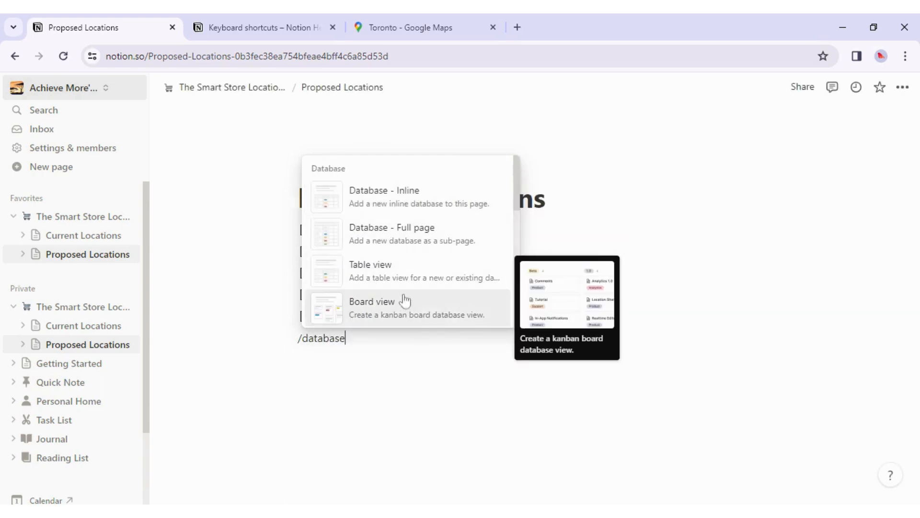
pyautogui.scroll(-3, 406, 300)
pyautogui.scroll(-5, 405, 300)
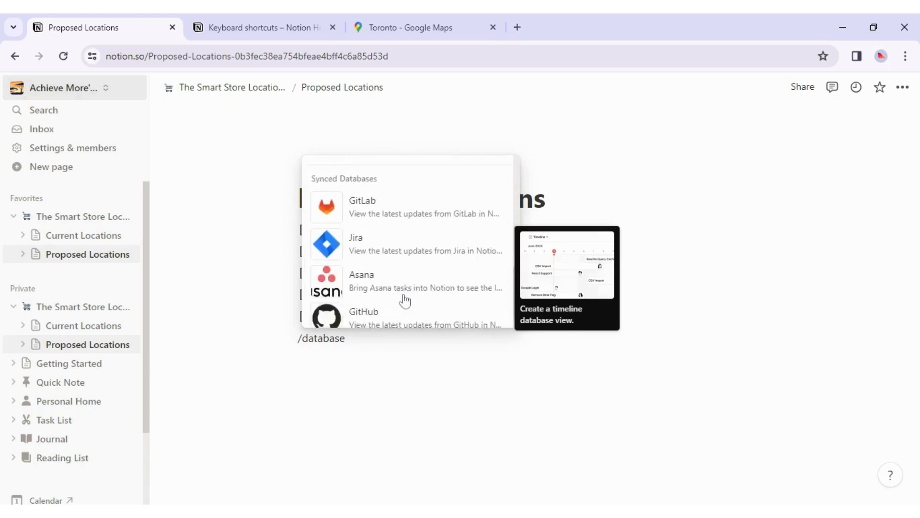
pyautogui.scroll(5, 405, 299)
pyautogui.scroll(-5, 405, 300)
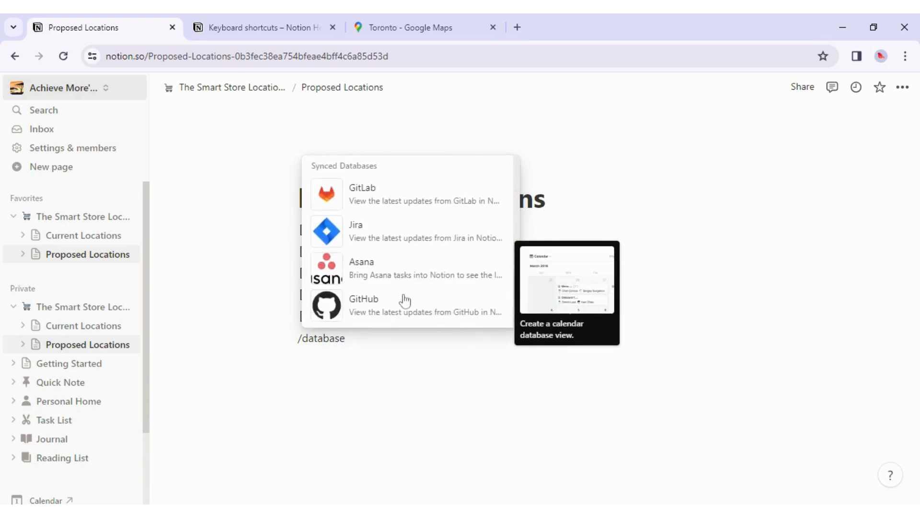
pyautogui.scroll(8, 405, 300)
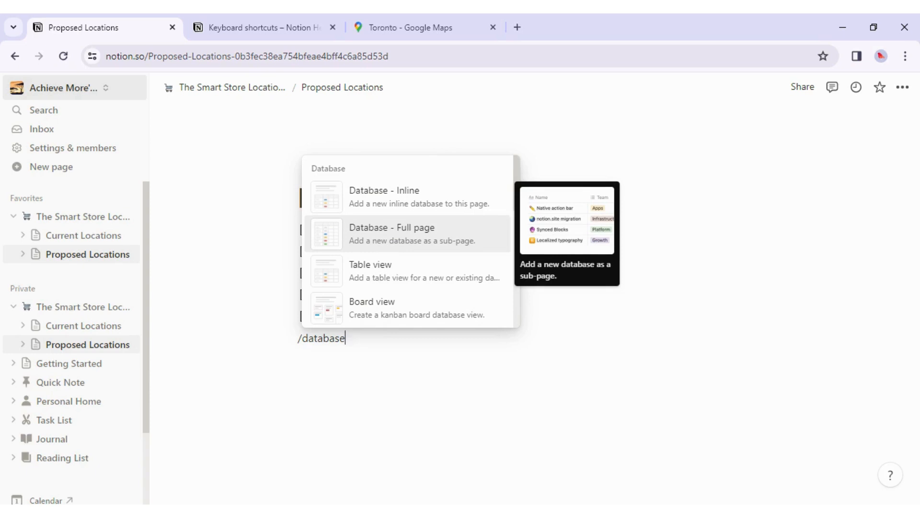
pyautogui.click(386, 238)
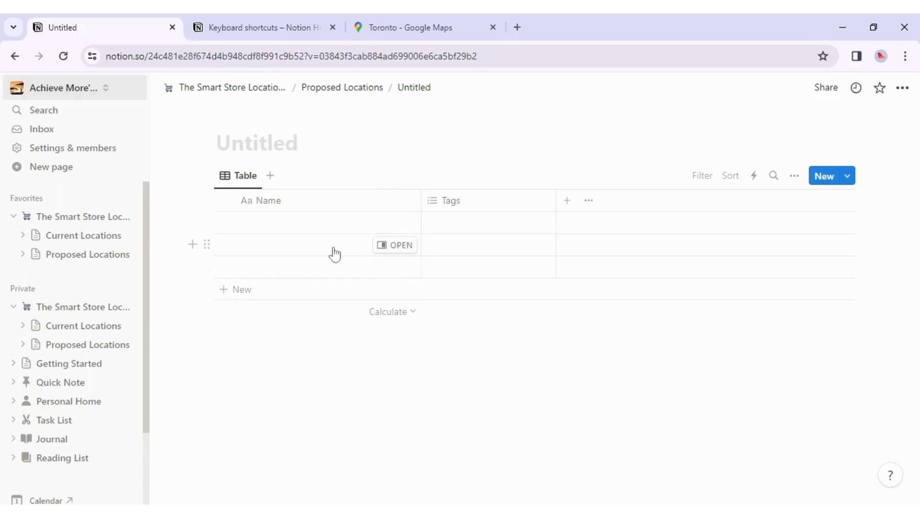
# Expand Proposed Locations under Favorites and title the new database "Detailed View of Proposed Locations"
pyautogui.click(23, 254)
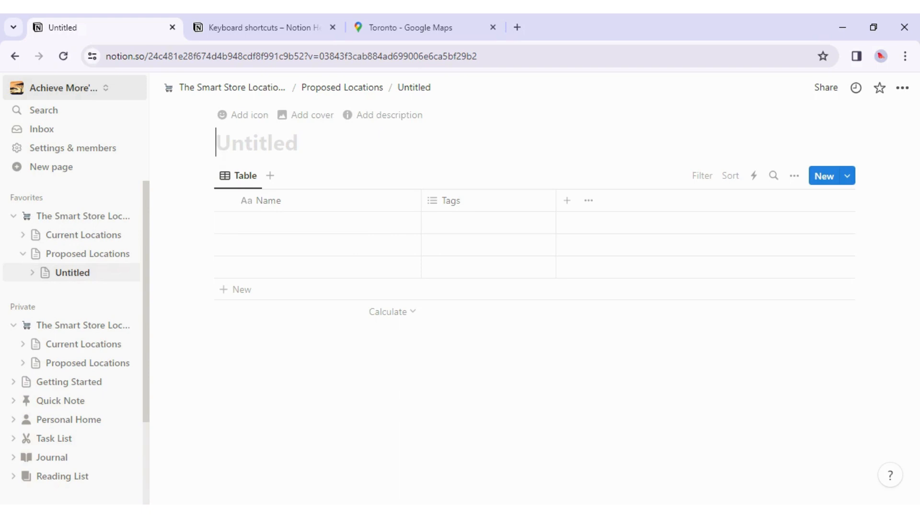
pyautogui.write('Detail')
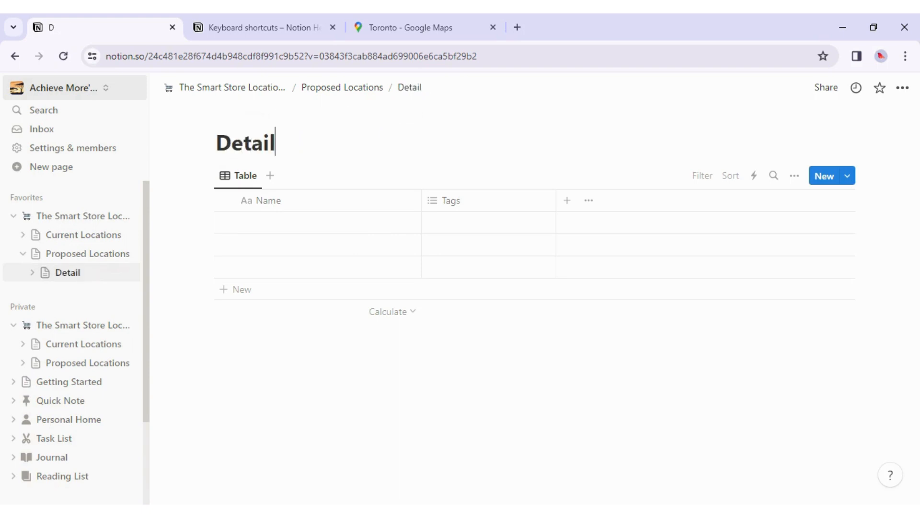
pyautogui.write('ed View of Pro')
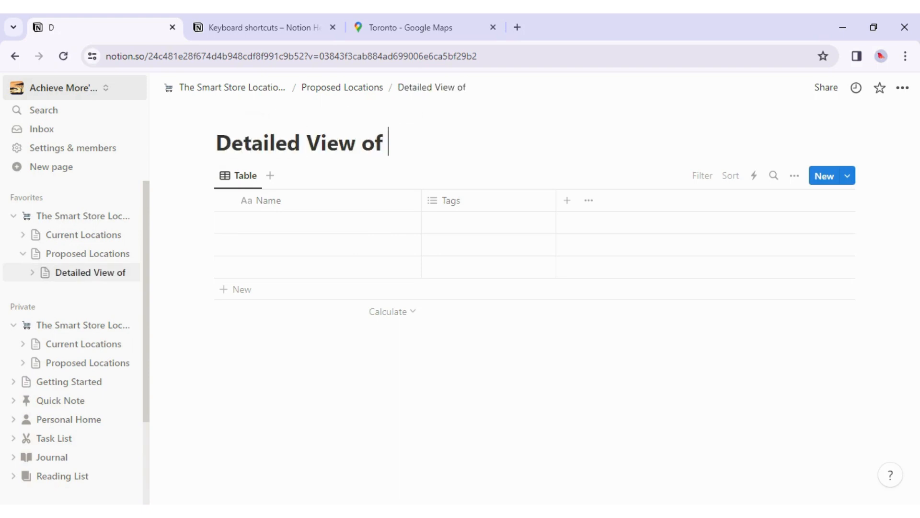
pyautogui.write('posed Locations')
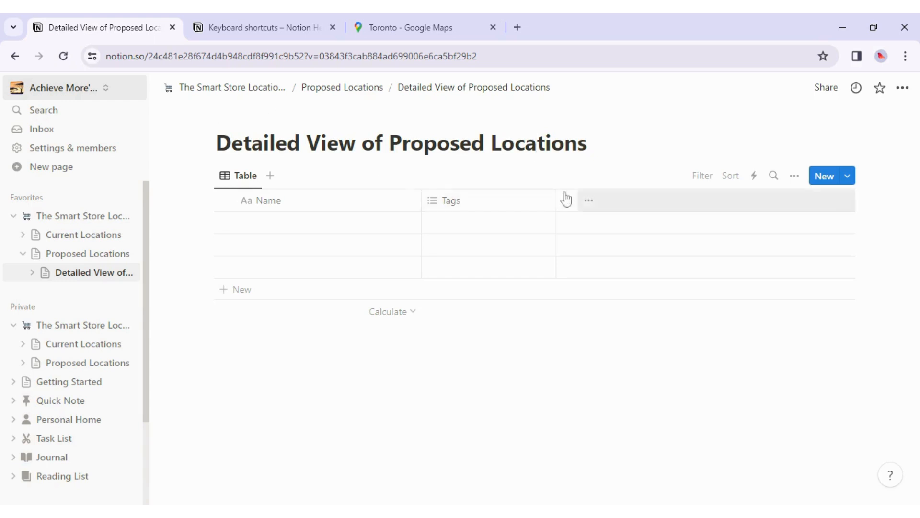
# Rename the database's Name column to "Cities"
pyautogui.click(297, 205)
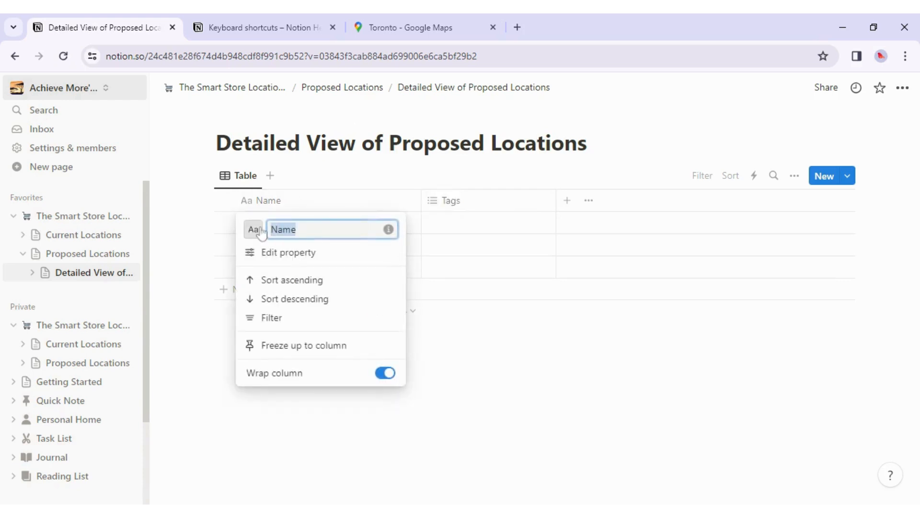
pyautogui.write('Cities')
pyautogui.click(459, 201)
# Rename the Tags column to "Anticipated Opening Date" and change its property type to Date
pyautogui.click(459, 201)
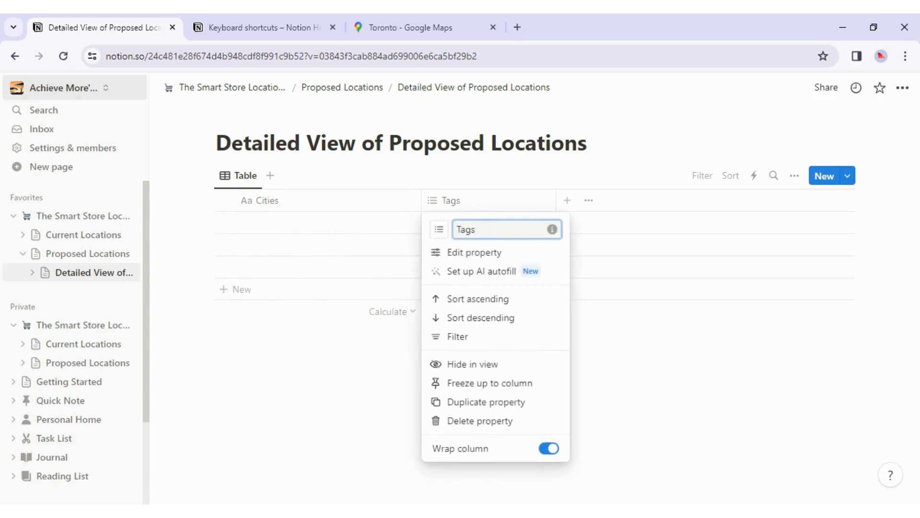
pyautogui.write('Antic')
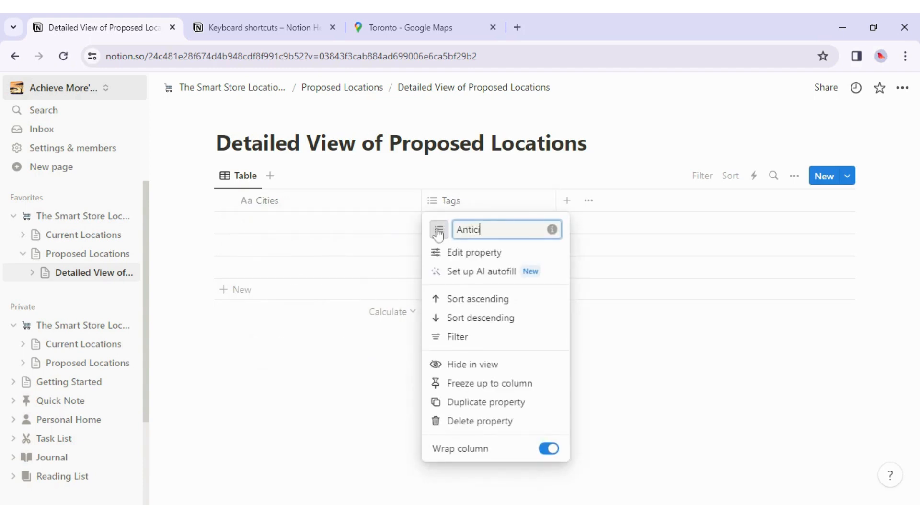
pyautogui.write('ipated Opening Date')
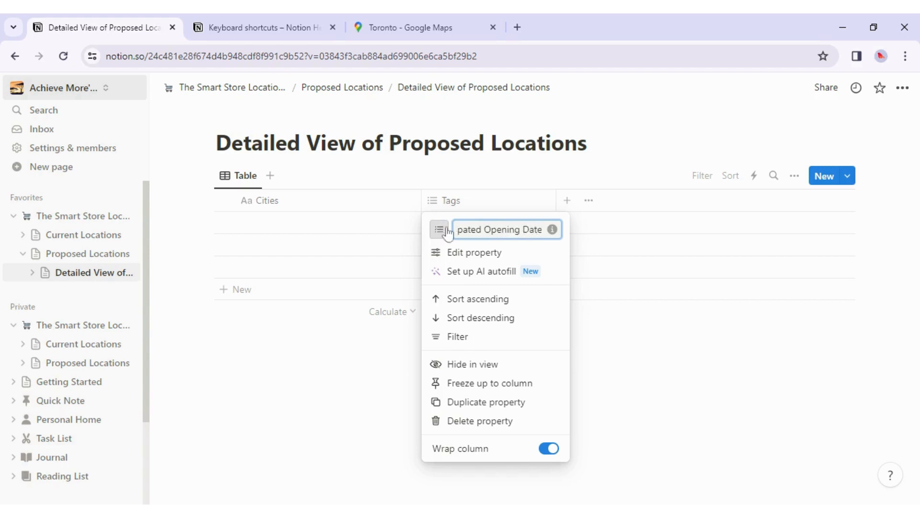
pyautogui.click(488, 253)
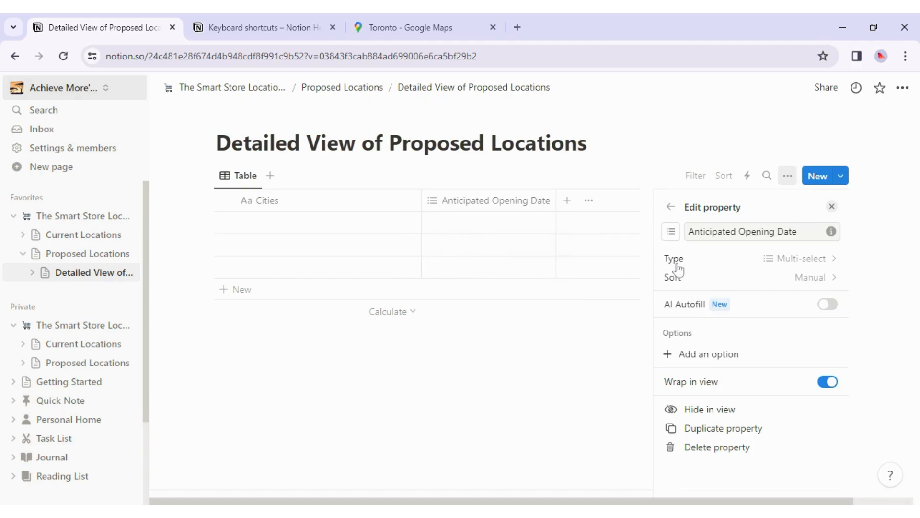
pyautogui.click(704, 261)
pyautogui.click(695, 375)
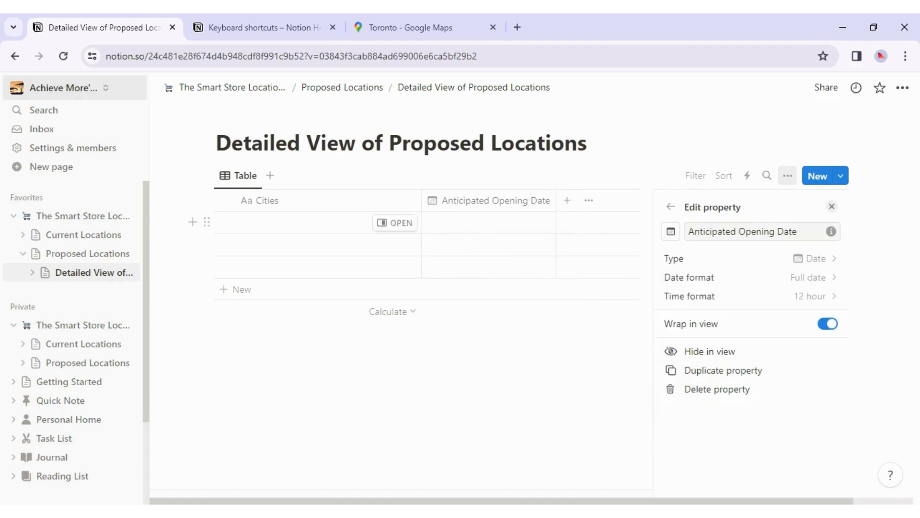
pyautogui.press('Escape')
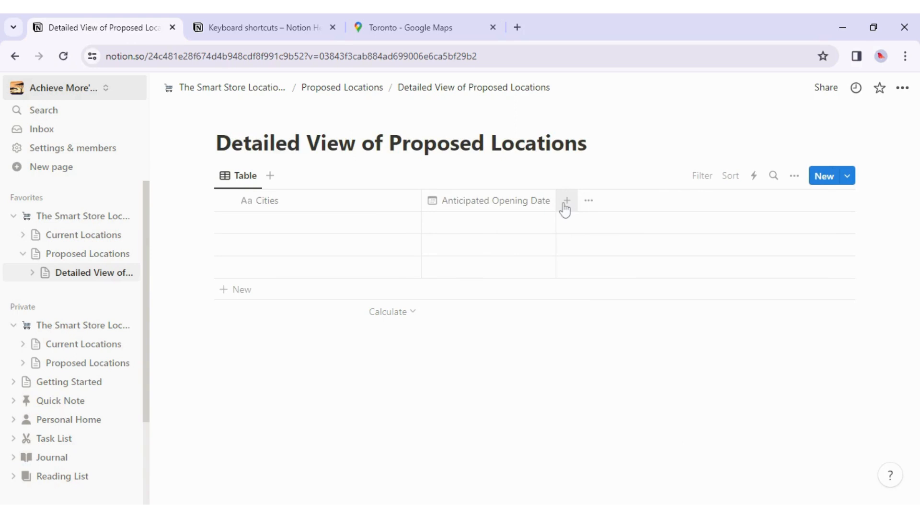
# Add a Status property to the database, keeping its default name and options
pyautogui.click(565, 209)
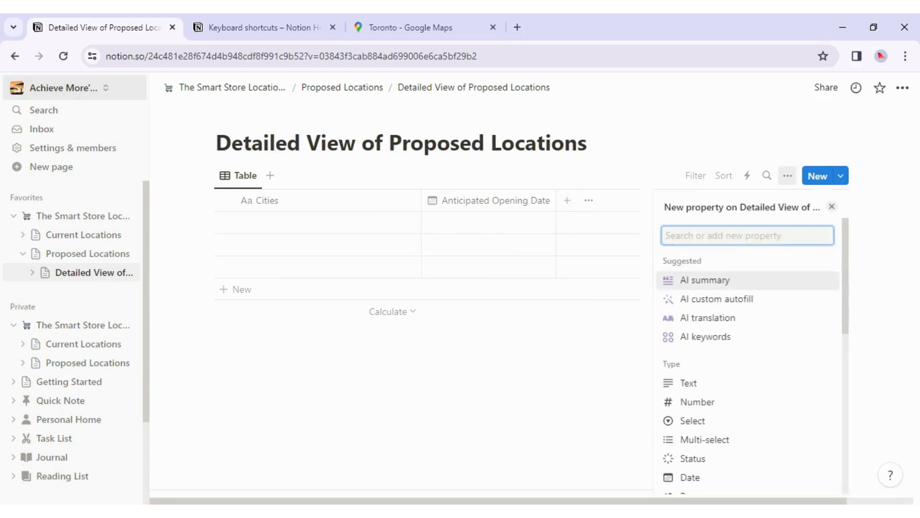
pyautogui.write('statu')
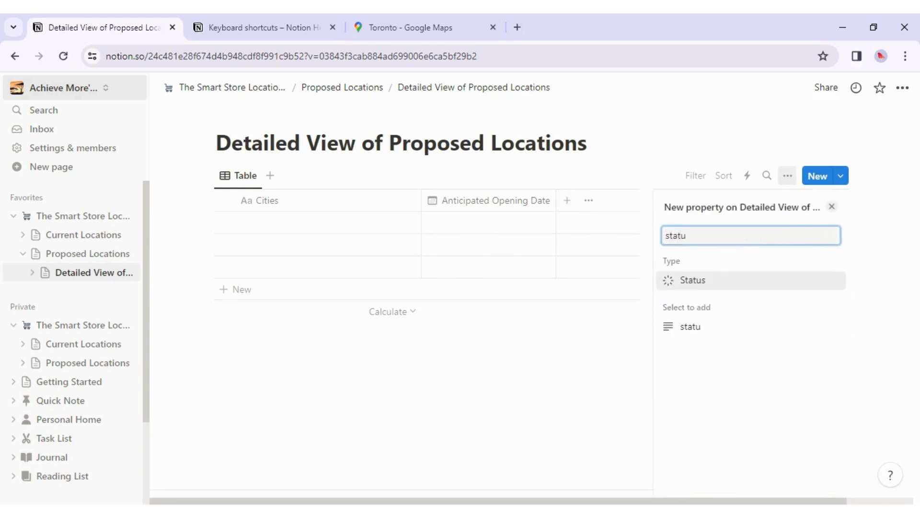
pyautogui.click(696, 281)
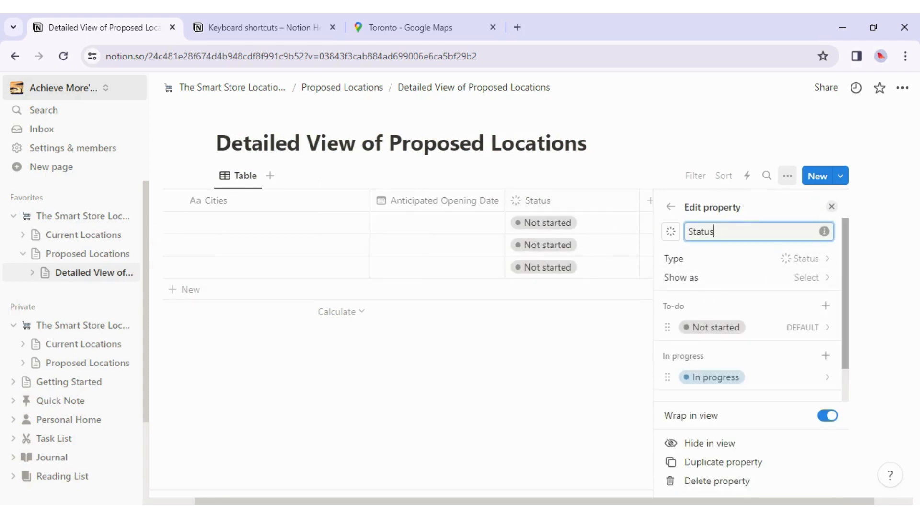
pyautogui.scroll(-1, 783, 344)
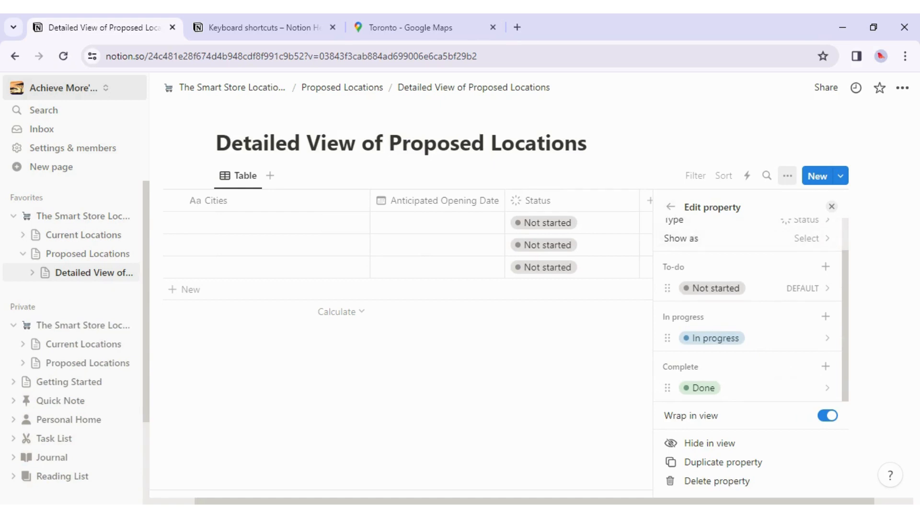
pyautogui.click(832, 206)
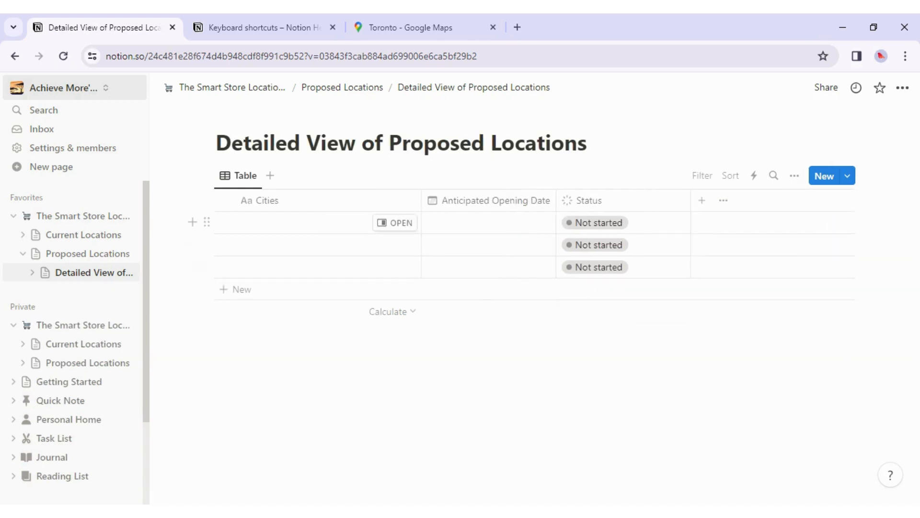
# Add a Files & media property to the database, keeping its default name
pyautogui.click(702, 201)
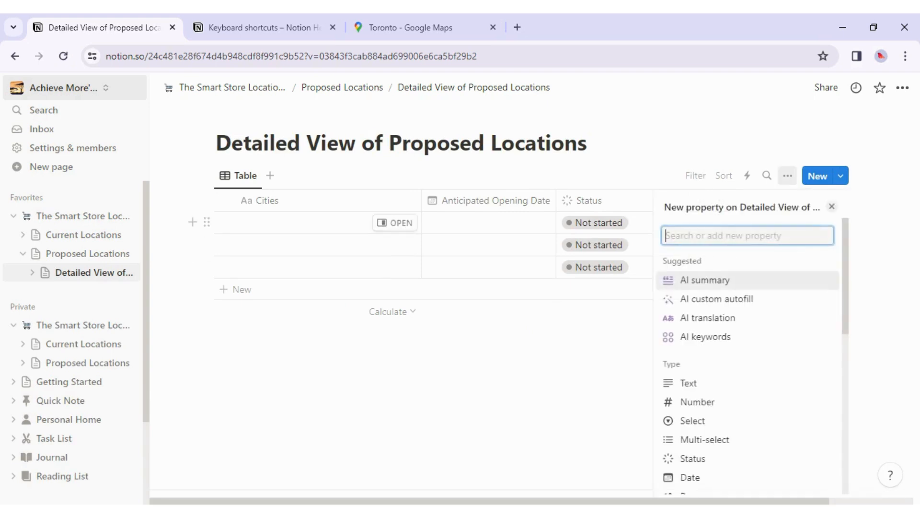
pyautogui.write('file')
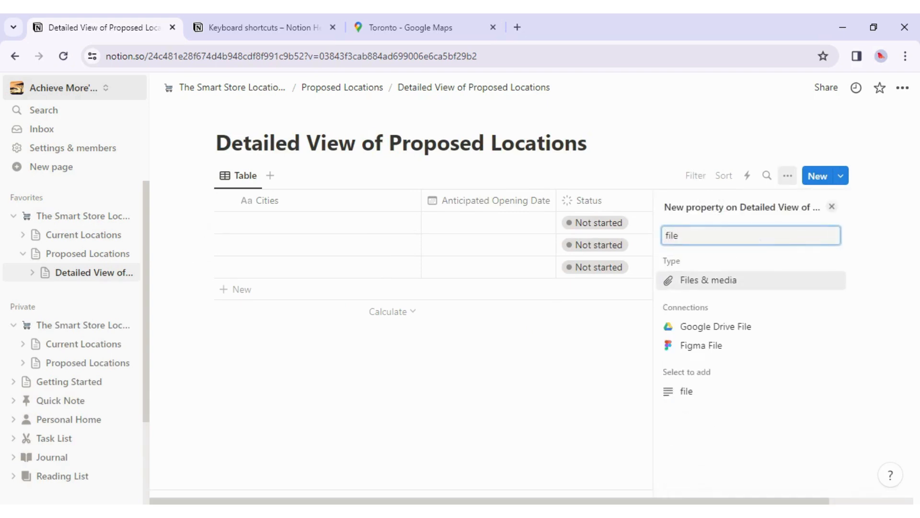
pyautogui.press('BackSpace')
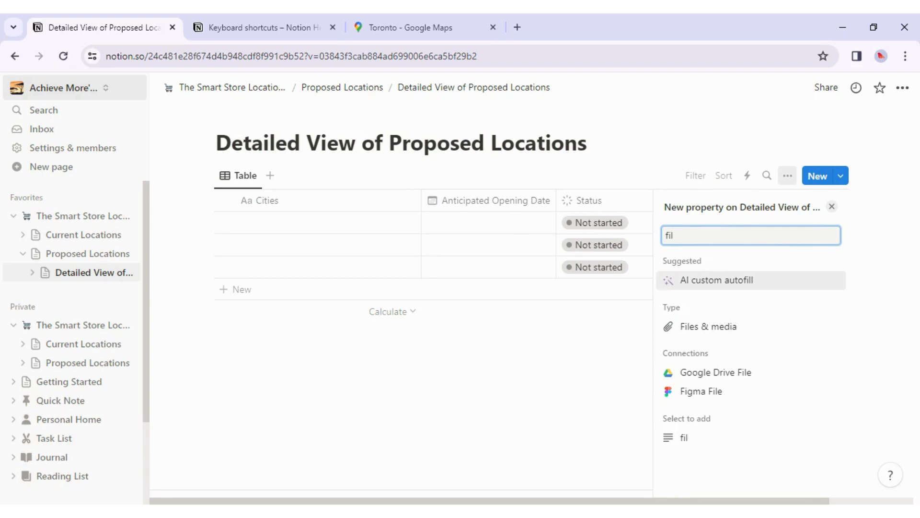
pyautogui.write('e')
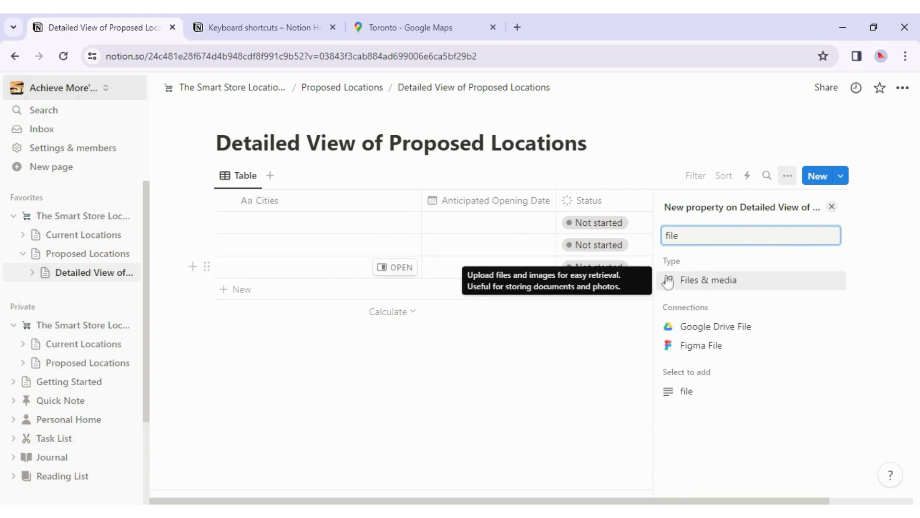
pyautogui.click(705, 282)
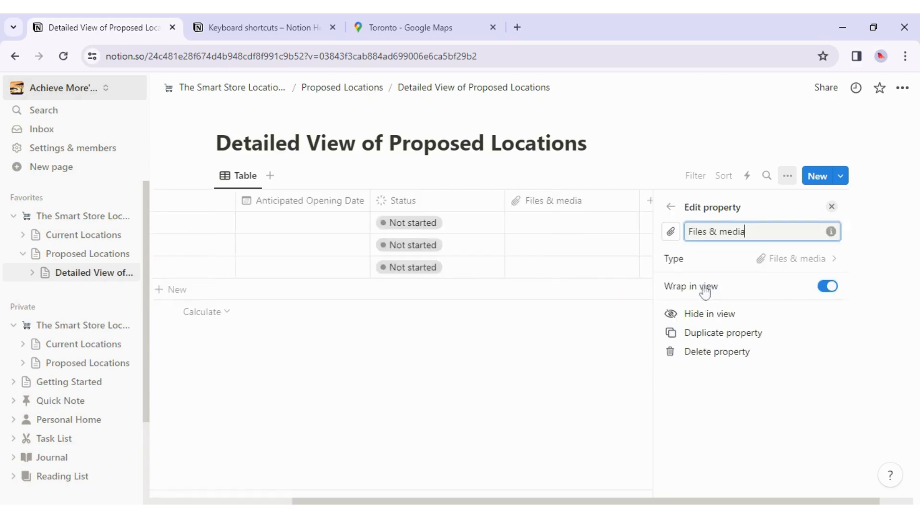
pyautogui.click(833, 207)
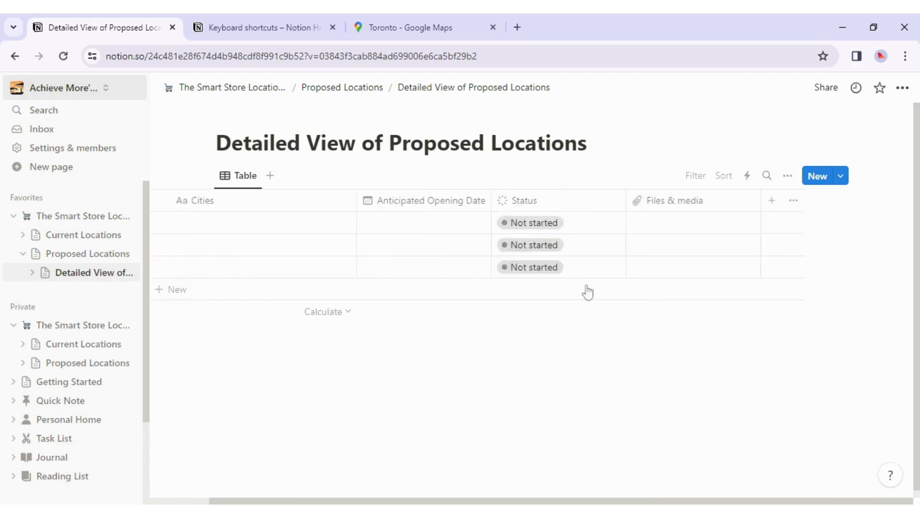
# Examine the full list of types and connections available for a new property without adding one
pyautogui.click(824, 204)
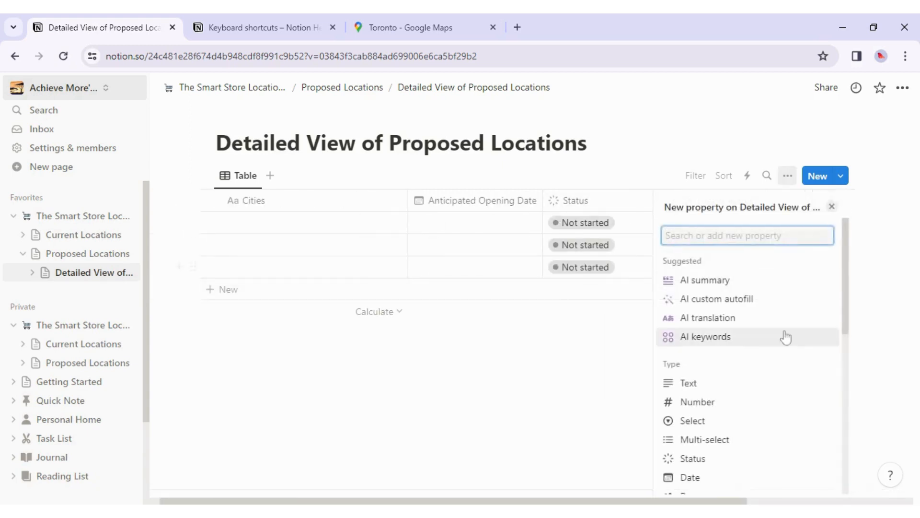
pyautogui.scroll(-2, 786, 335)
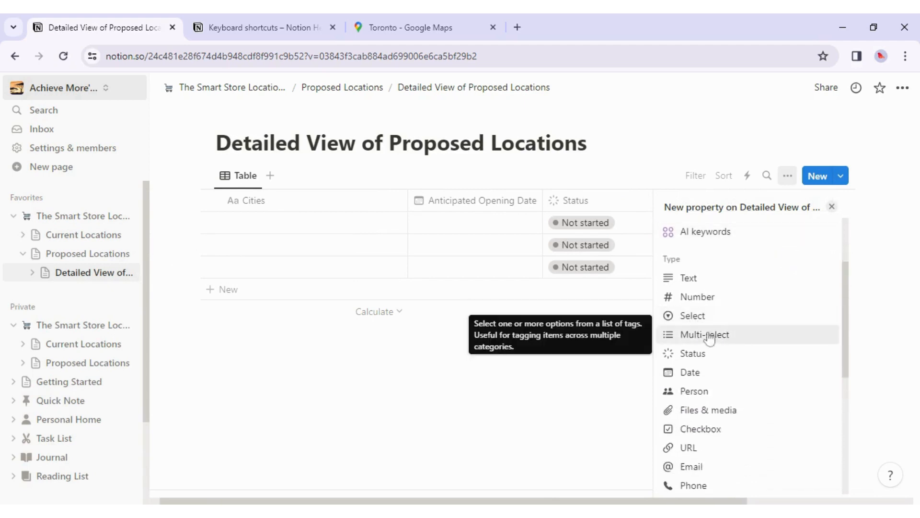
pyautogui.scroll(-1, 755, 396)
pyautogui.scroll(-5, 755, 397)
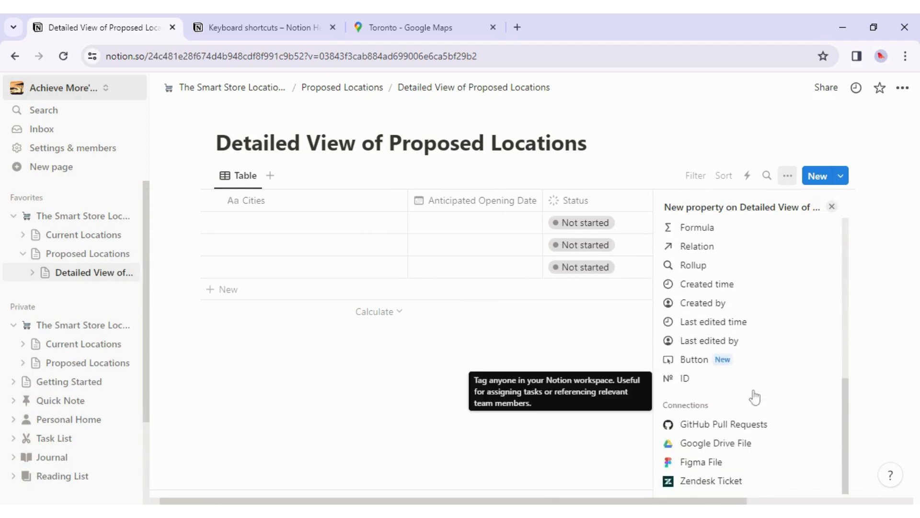
pyautogui.scroll(4, 755, 397)
pyautogui.scroll(-5, 778, 425)
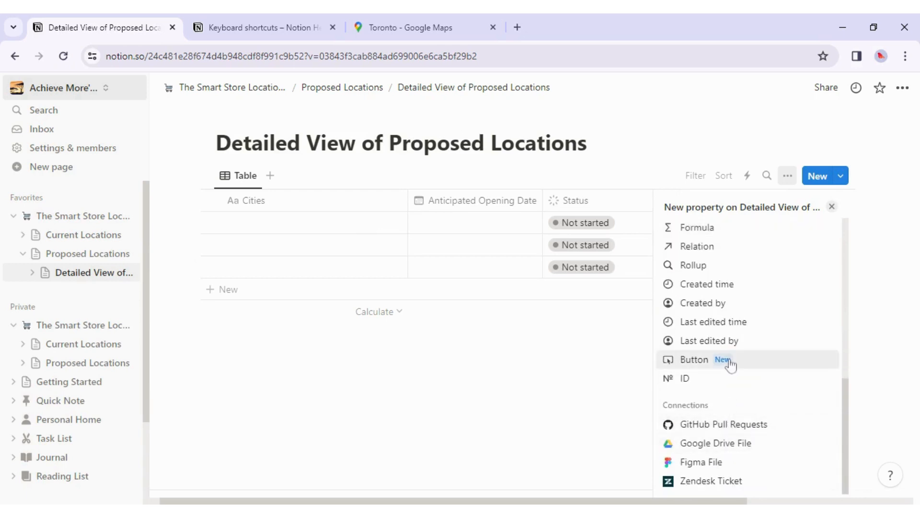
pyautogui.scroll(10, 755, 312)
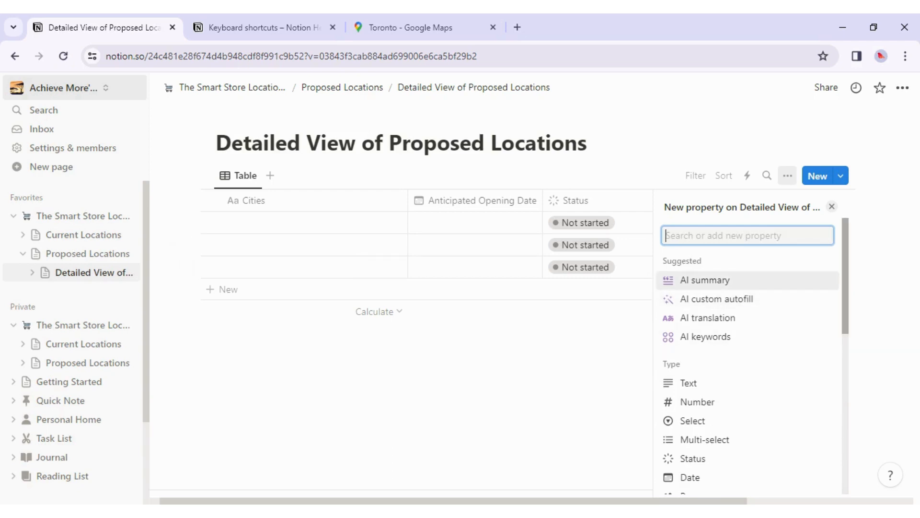
pyautogui.click(835, 207)
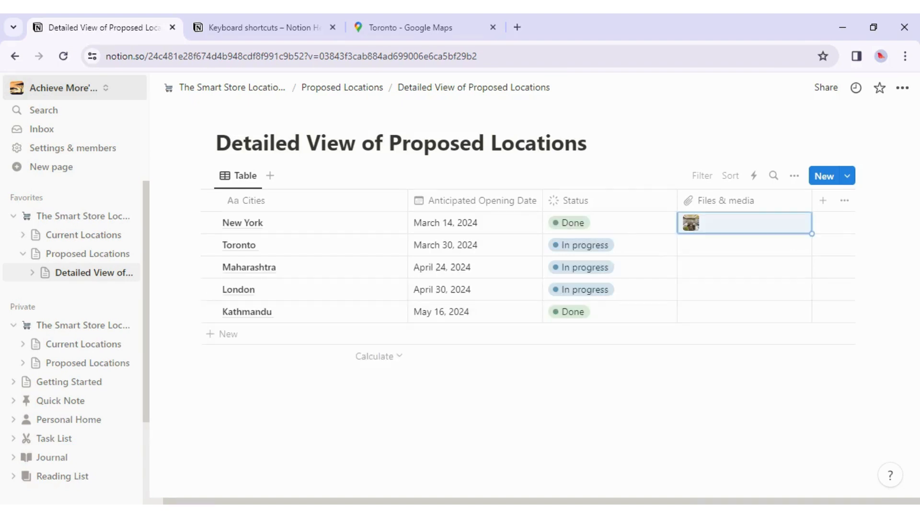
# Change the Kathmandu row's Status to Not started
pyautogui.click(599, 388)
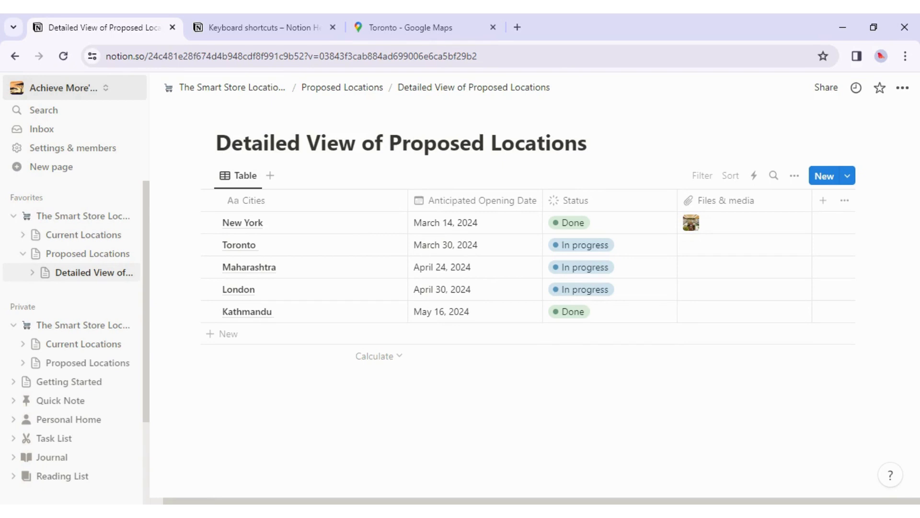
pyautogui.click(570, 321)
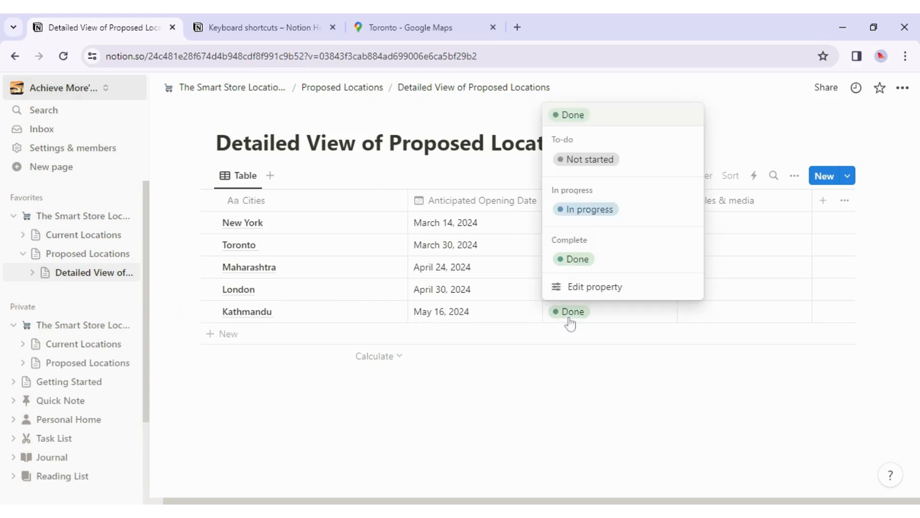
pyautogui.click(587, 159)
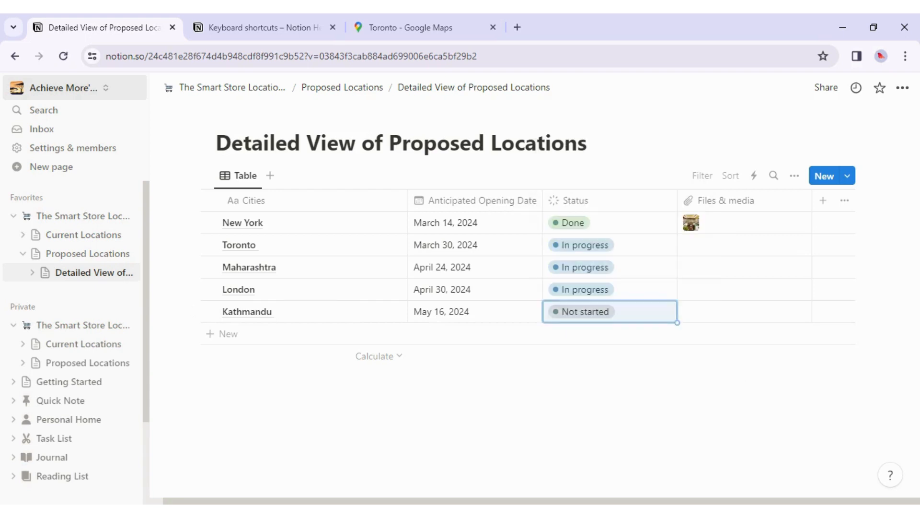
pyautogui.press('Escape')
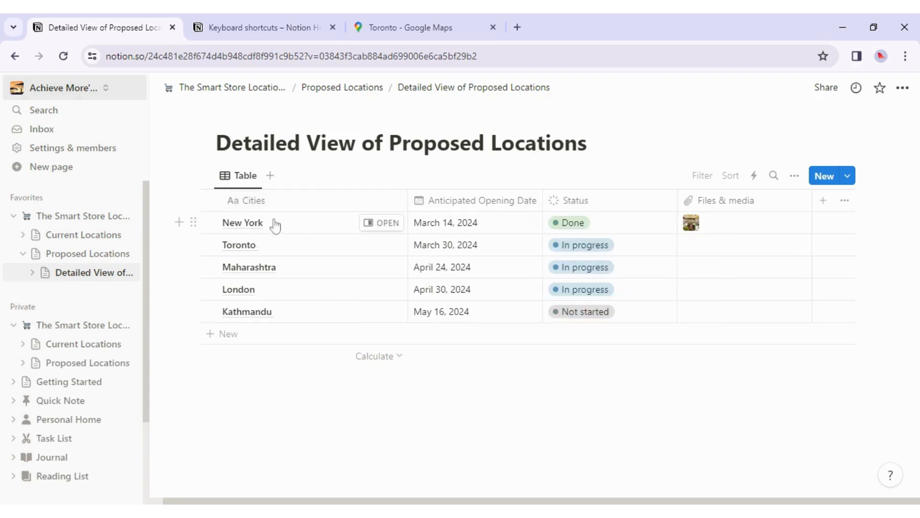
# Open the New York entry in side peek, start an empty page body and close the entry
pyautogui.click(377, 224)
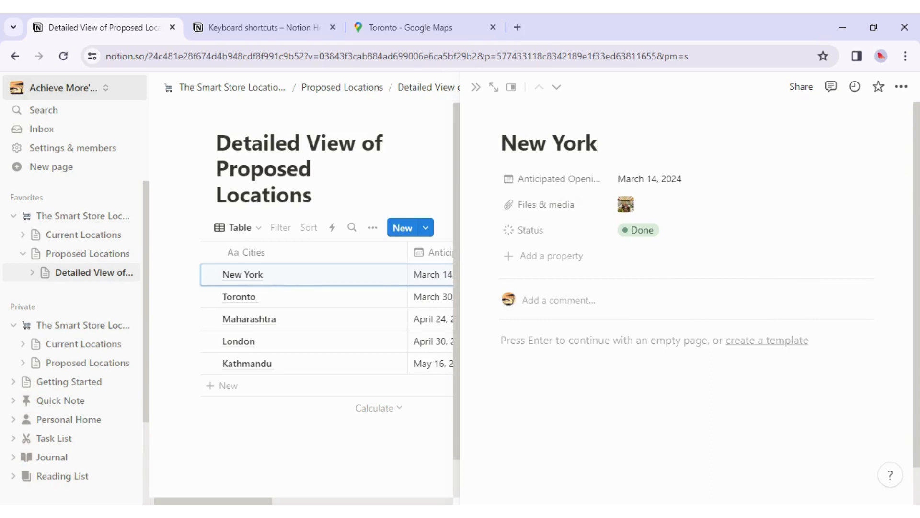
pyautogui.moveTo(530, 119)
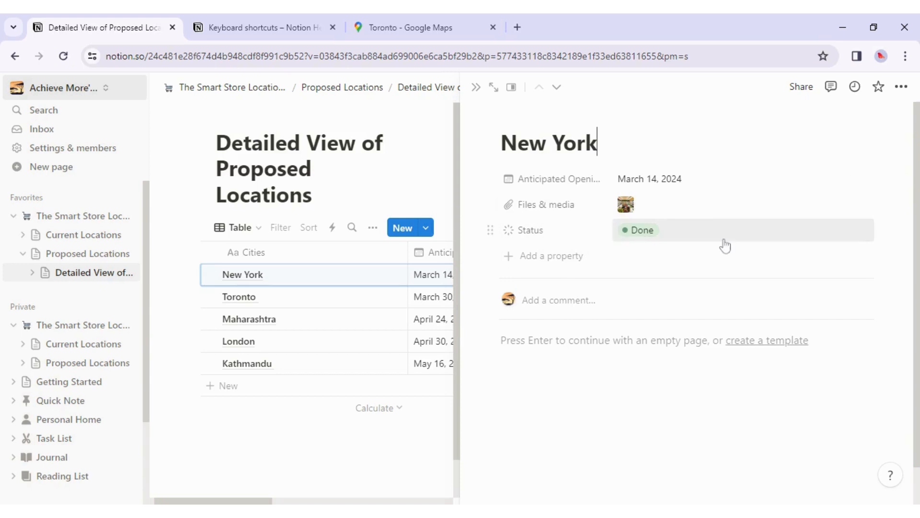
pyautogui.press('Return')
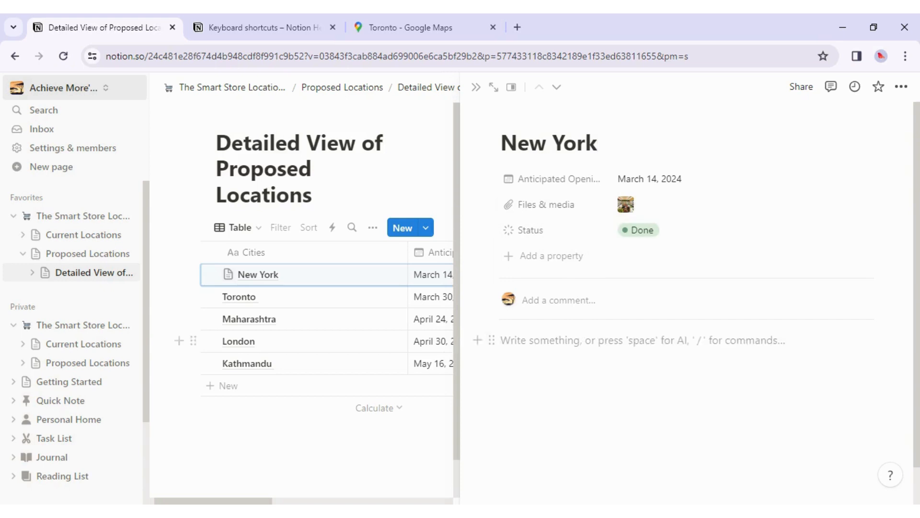
pyautogui.scroll(-1, 572, 287)
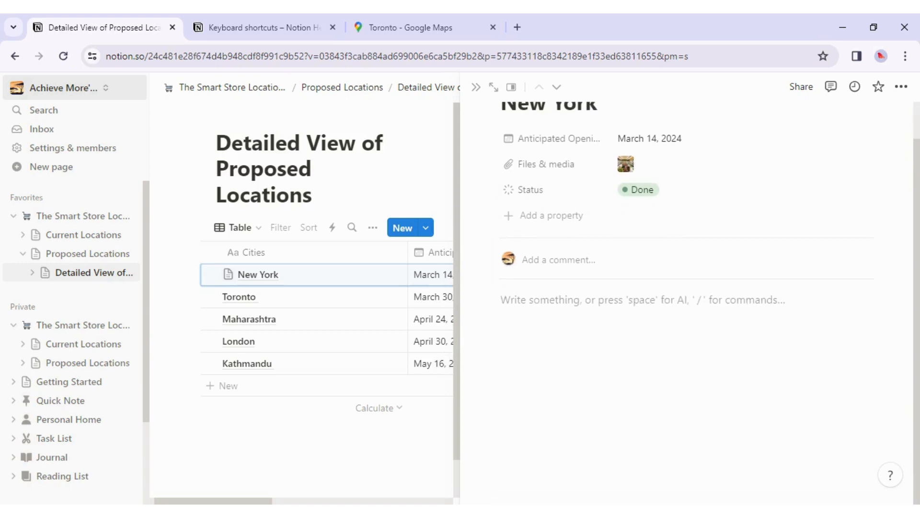
pyautogui.scroll(1, 572, 287)
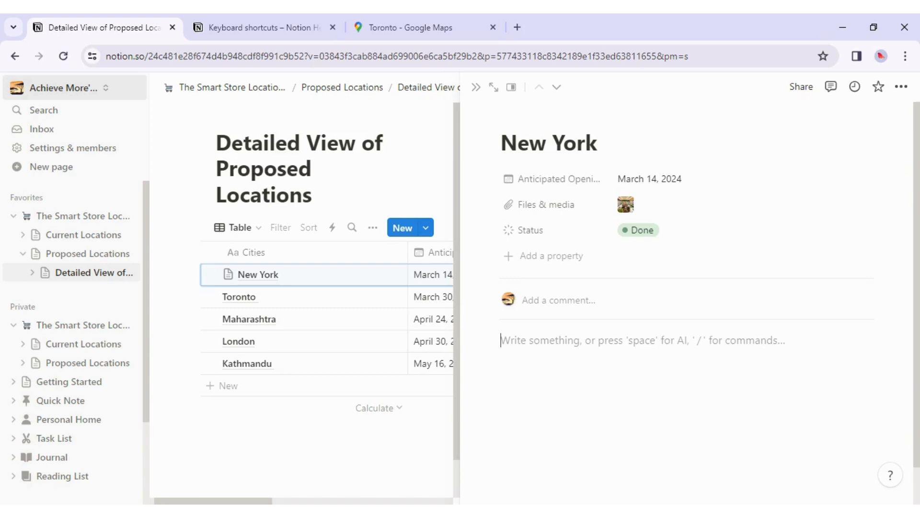
pyautogui.click(476, 89)
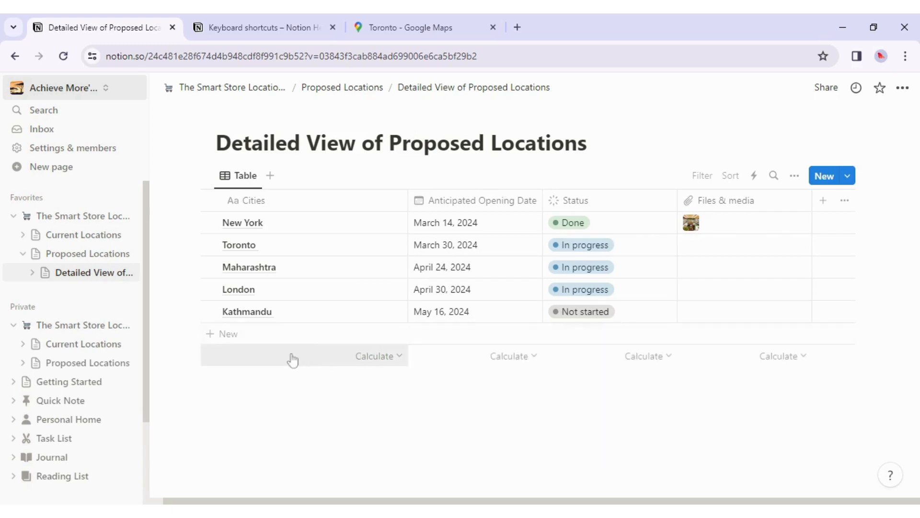
# Calculate Count all for the Cities column and Earliest date for the Anticipated Opening Date column
pyautogui.click(384, 358)
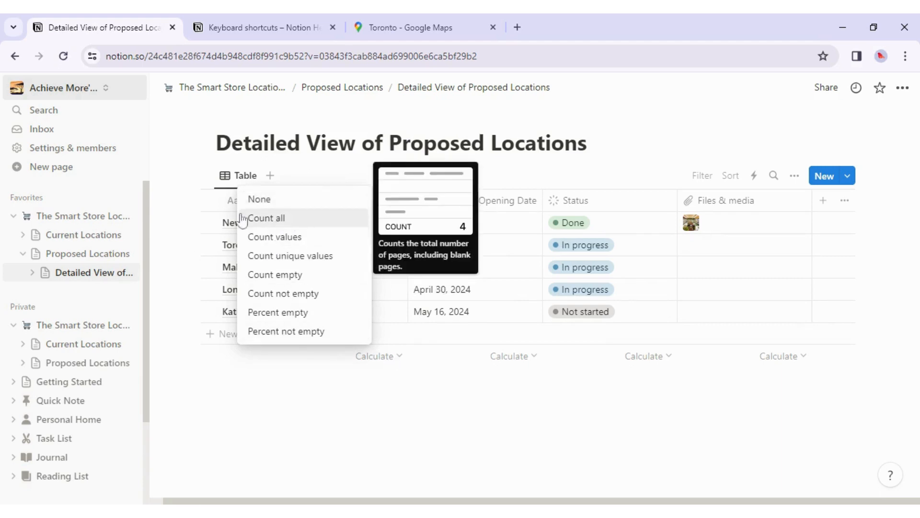
pyautogui.click(345, 223)
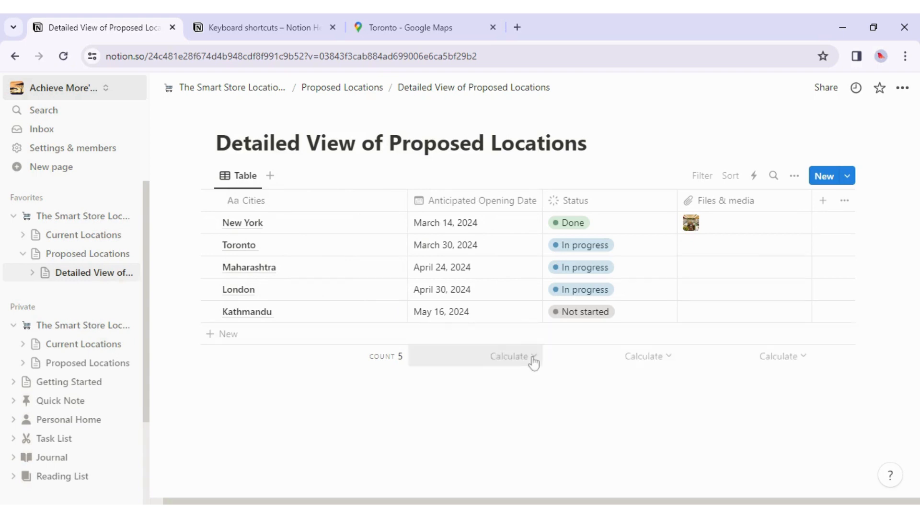
pyautogui.click(532, 362)
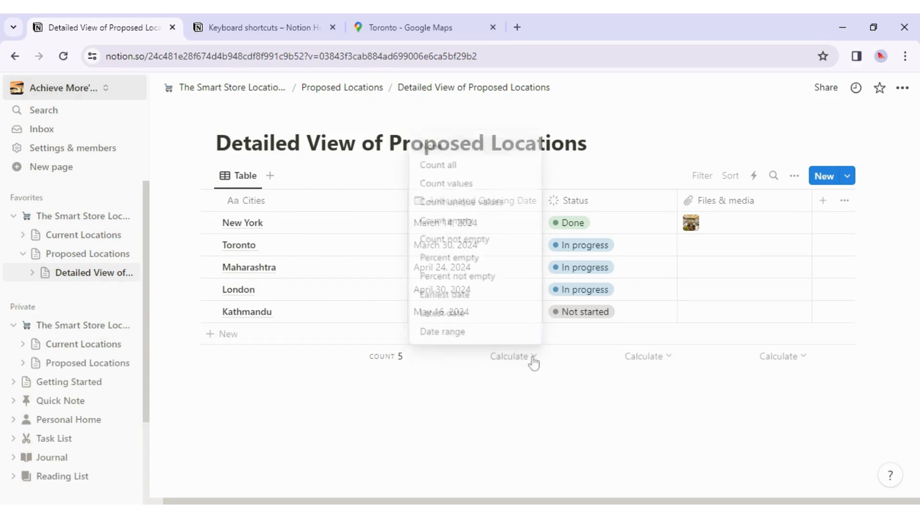
pyautogui.click(462, 299)
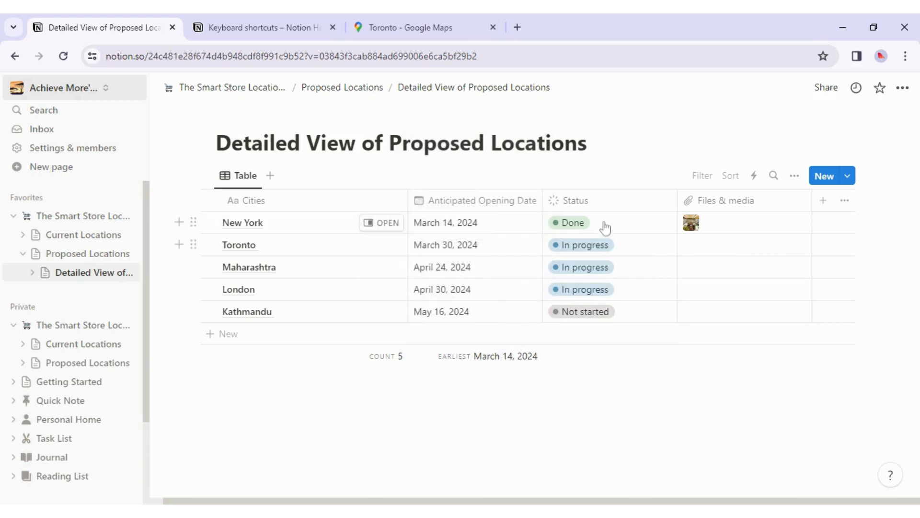
# Calculate the percent per group for the Status column, using the Complete group
pyautogui.click(657, 369)
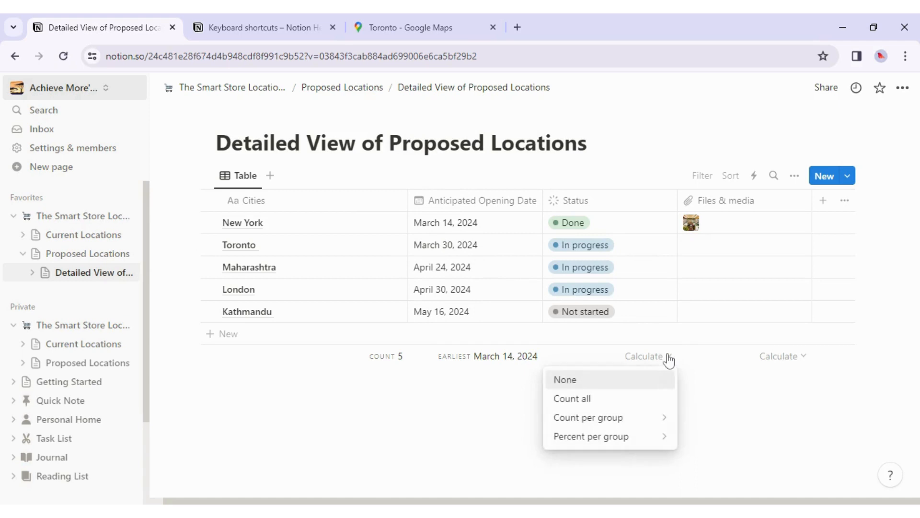
pyautogui.moveTo(652, 448)
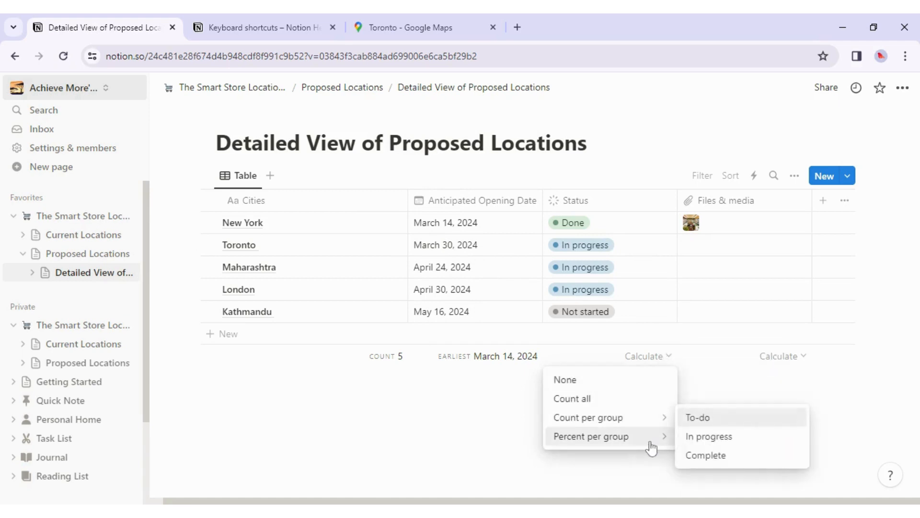
pyautogui.click(724, 460)
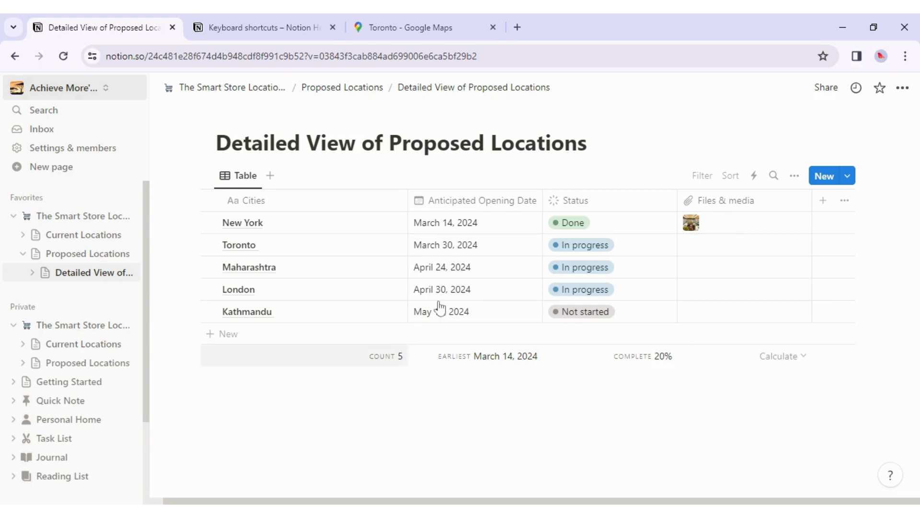
# Review the Anticipated Opening Date column's options, and search the database for "toronto" before clearing the search
pyautogui.click(506, 207)
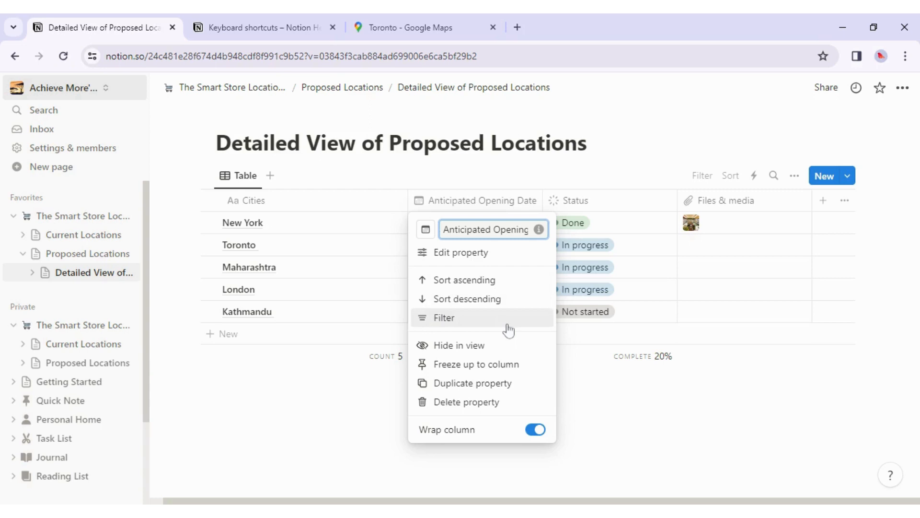
pyautogui.click(655, 164)
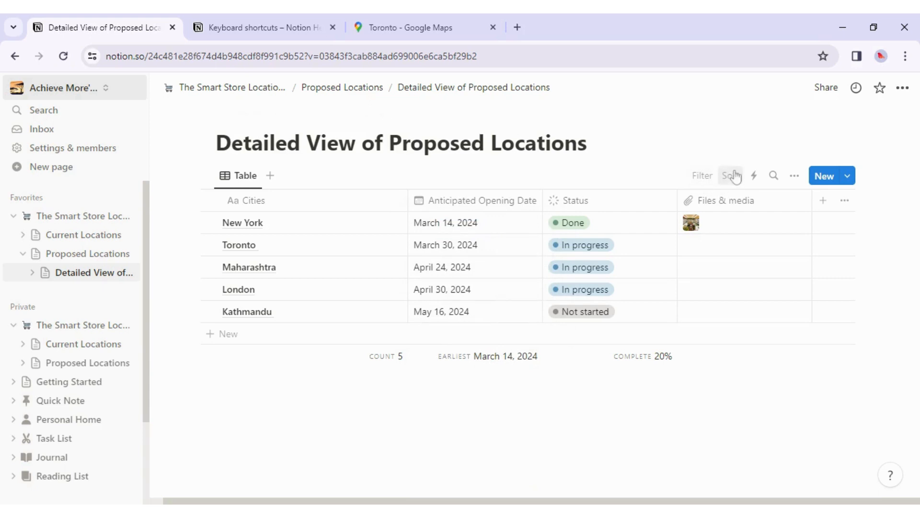
pyautogui.click(774, 176)
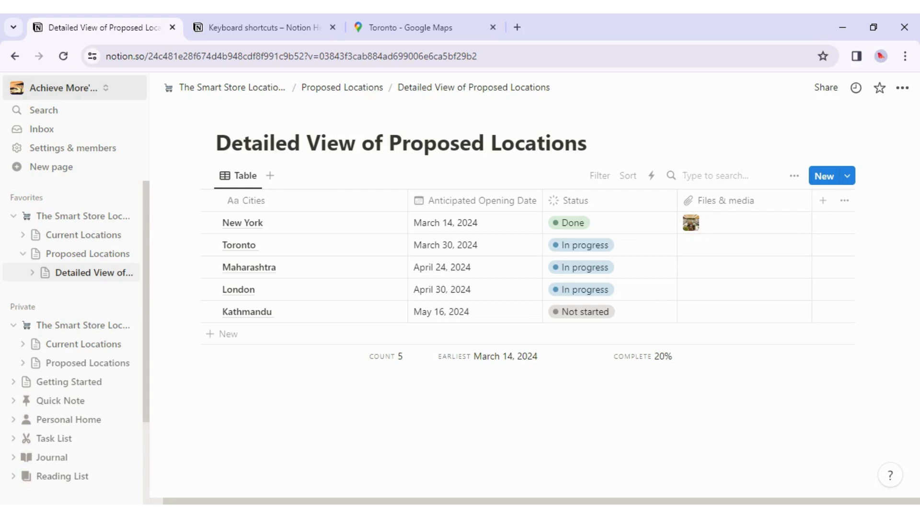
pyautogui.write('toronto')
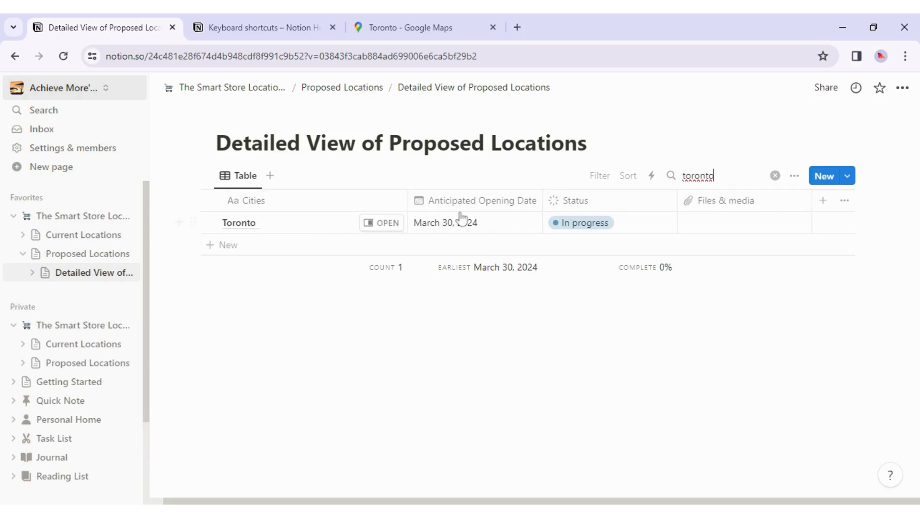
pyautogui.click(776, 176)
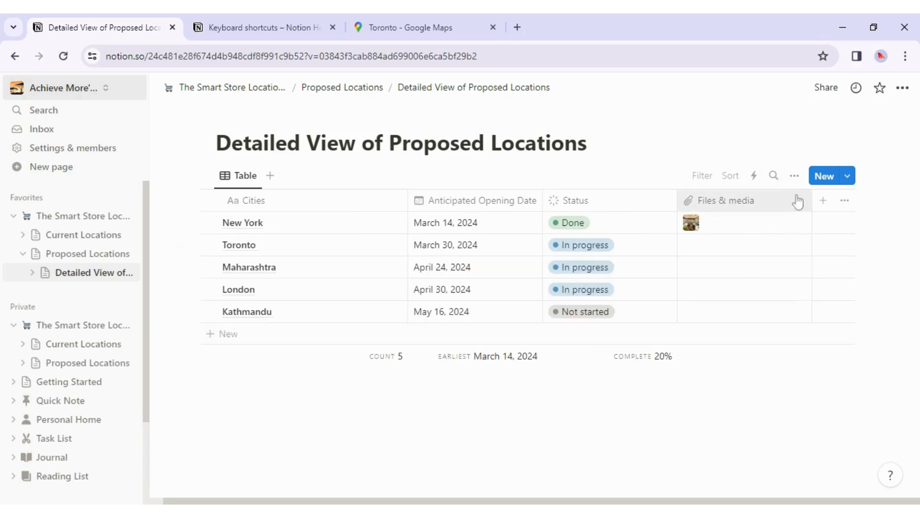
# Examine the Table view's options without changing any of them
pyautogui.click(795, 178)
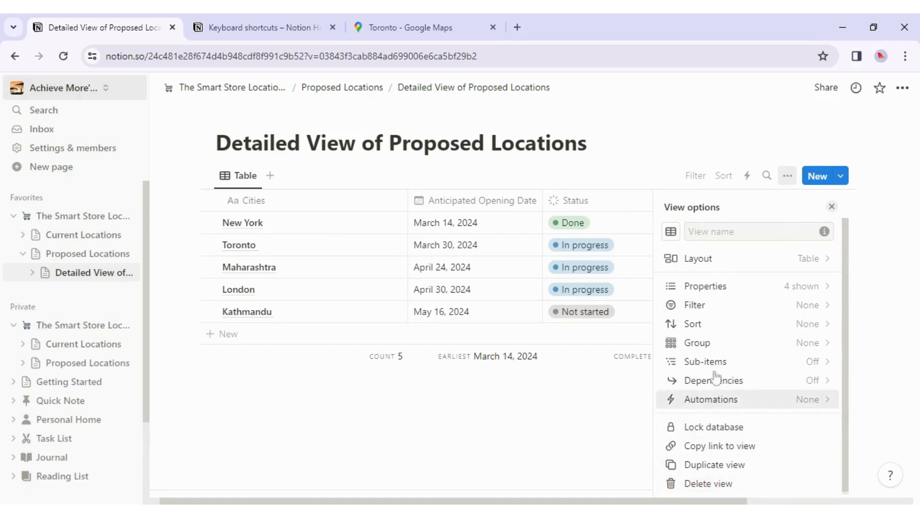
pyautogui.click(508, 415)
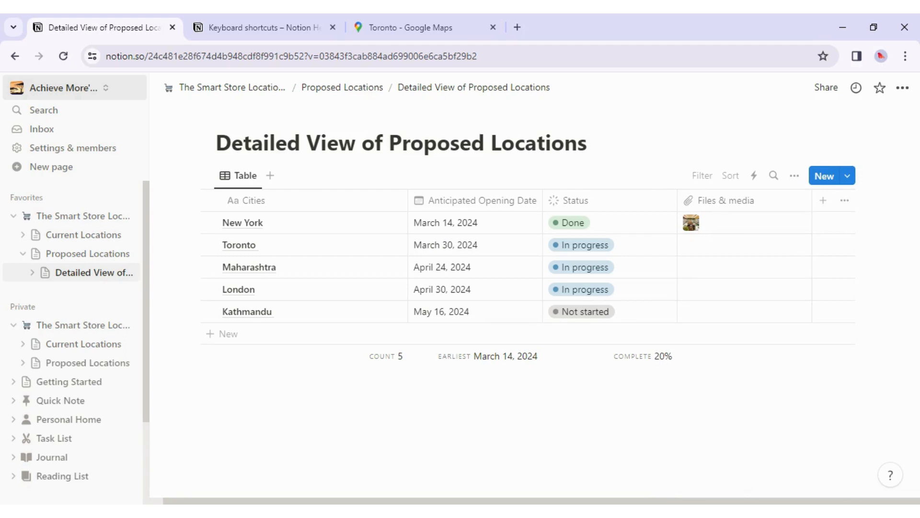
# Add a Board view to the database, grouped by Status, keeping its default name and settings
pyautogui.click(269, 175)
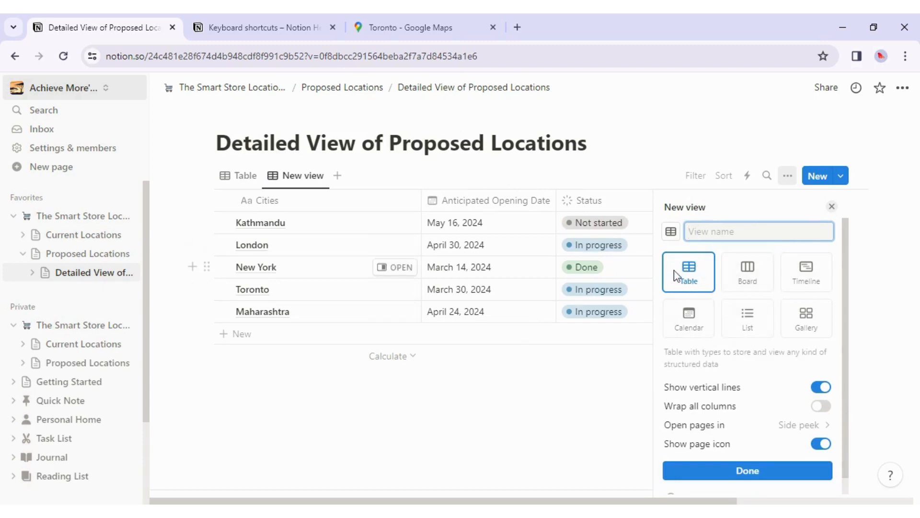
pyautogui.click(745, 288)
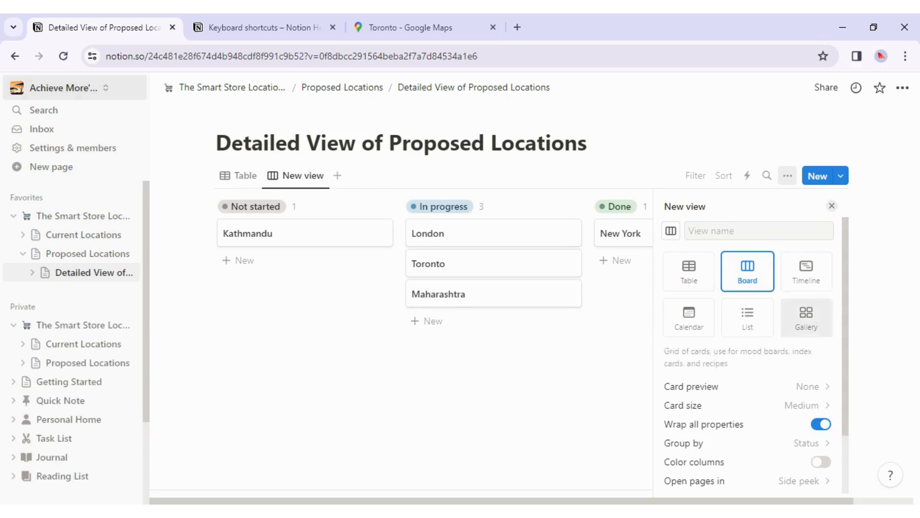
pyautogui.scroll(-3, 743, 430)
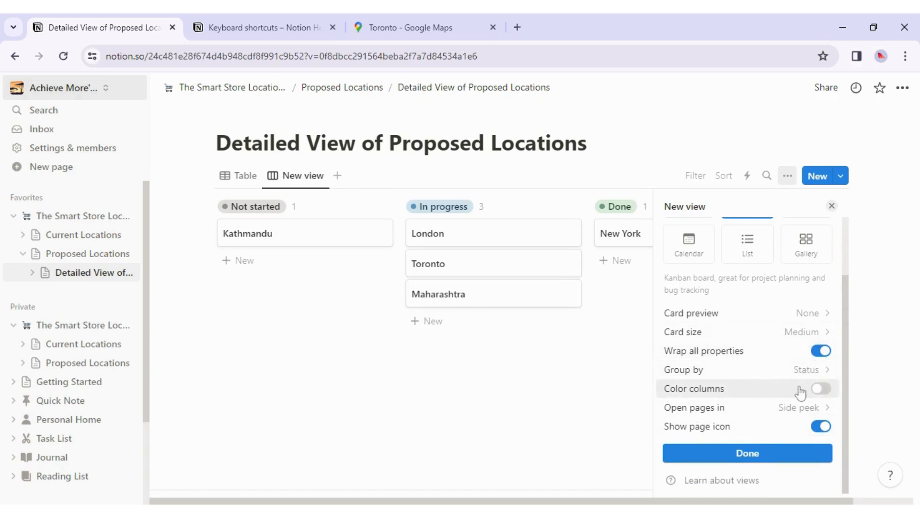
pyautogui.click(770, 458)
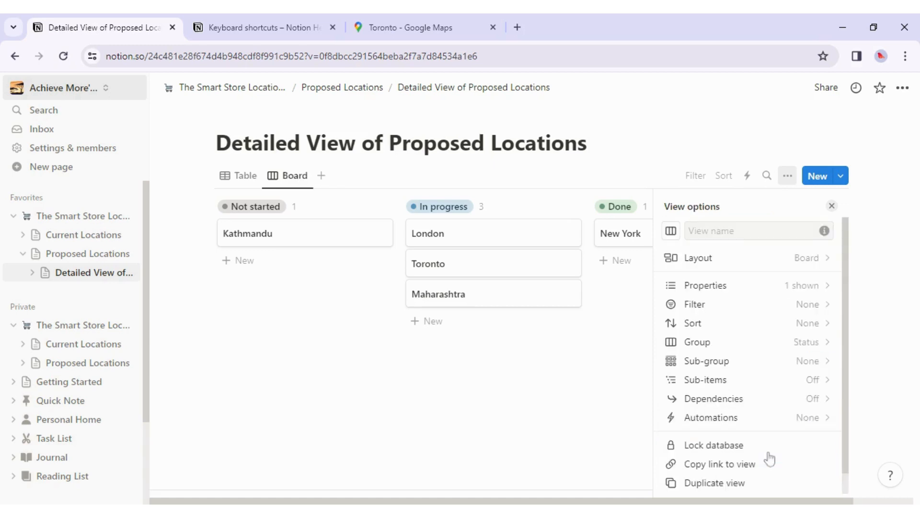
pyautogui.click(832, 207)
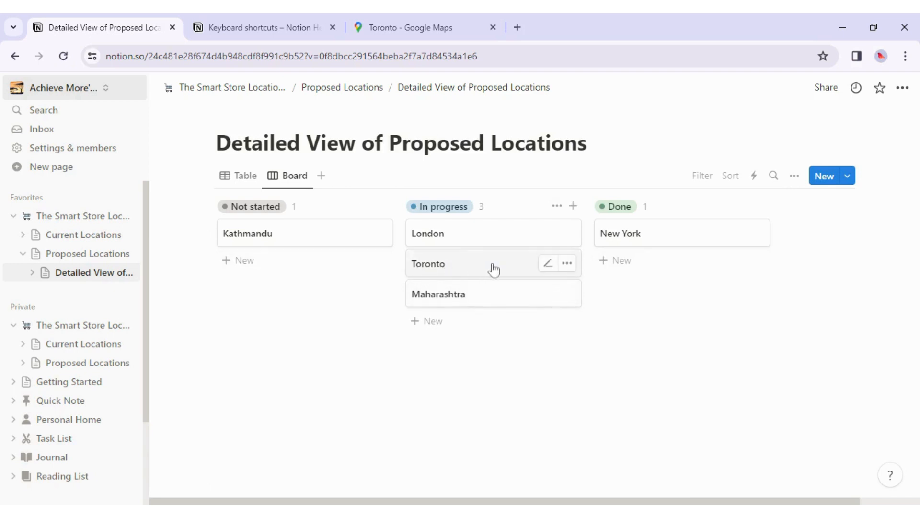
# Move the Toronto card from In progress to Done on the board and return to the Table view
pyautogui.moveTo(453, 271); pyautogui.dragTo(638, 266)
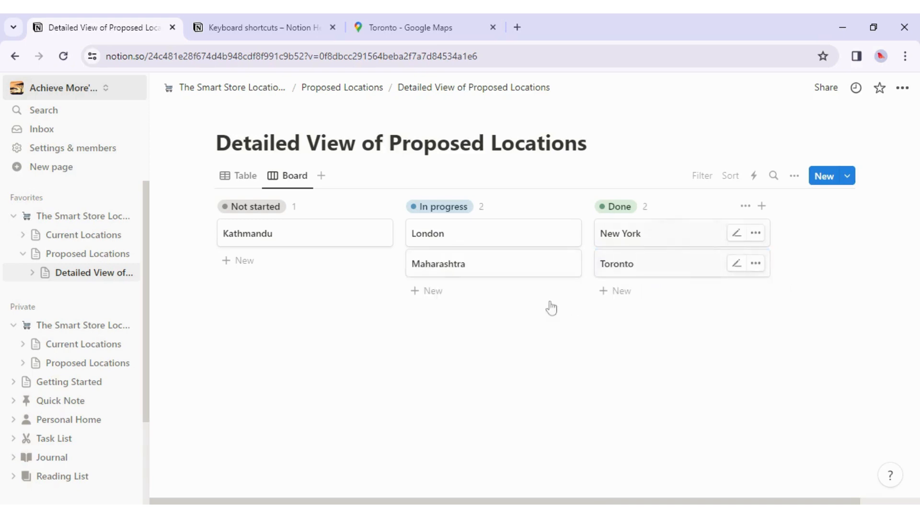
pyautogui.click(237, 181)
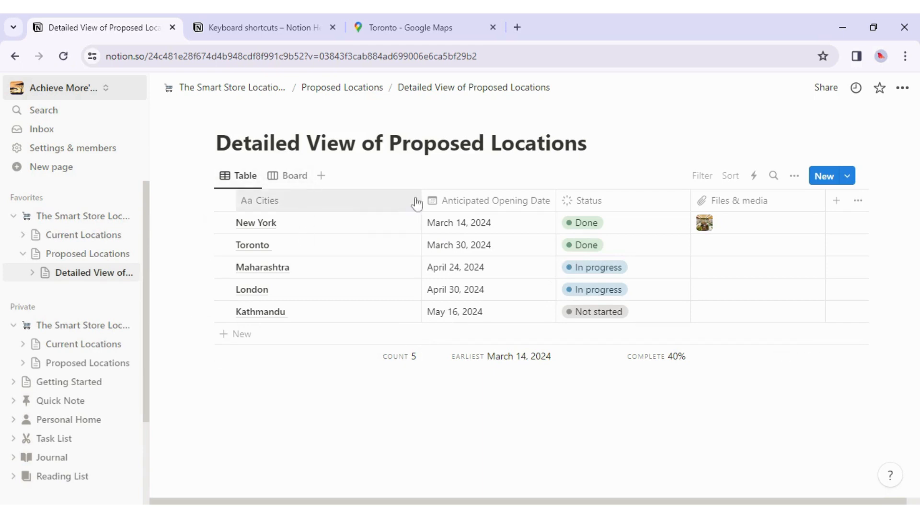
# Add a Calendar view to the database with its default name, showing entries by Anticipated Opening Date
pyautogui.click(320, 176)
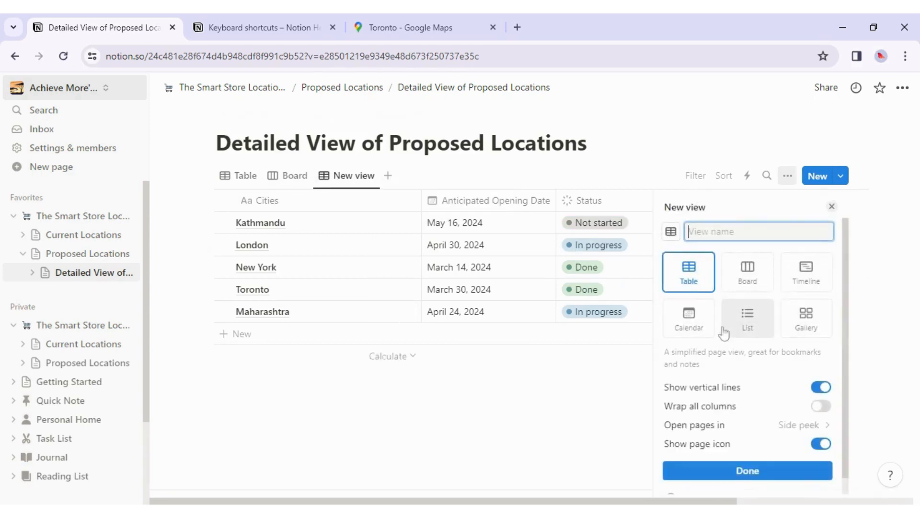
pyautogui.click(698, 328)
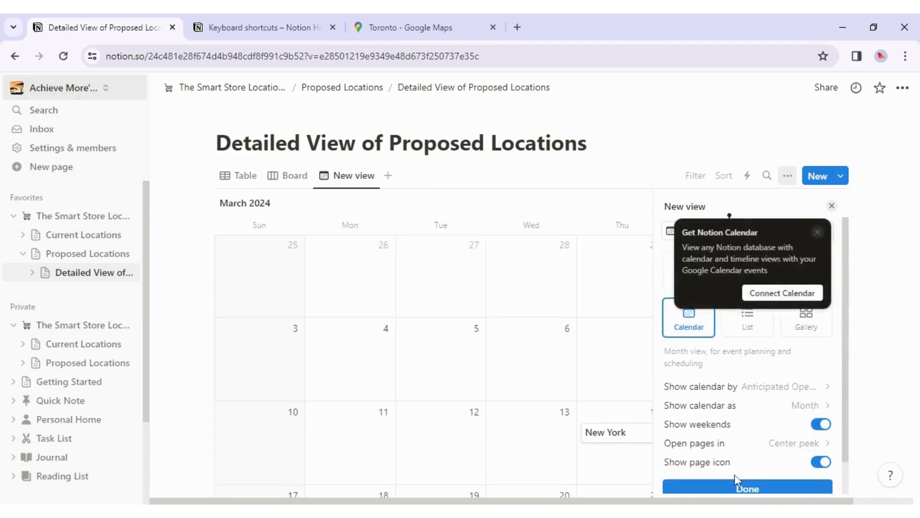
pyautogui.click(730, 492)
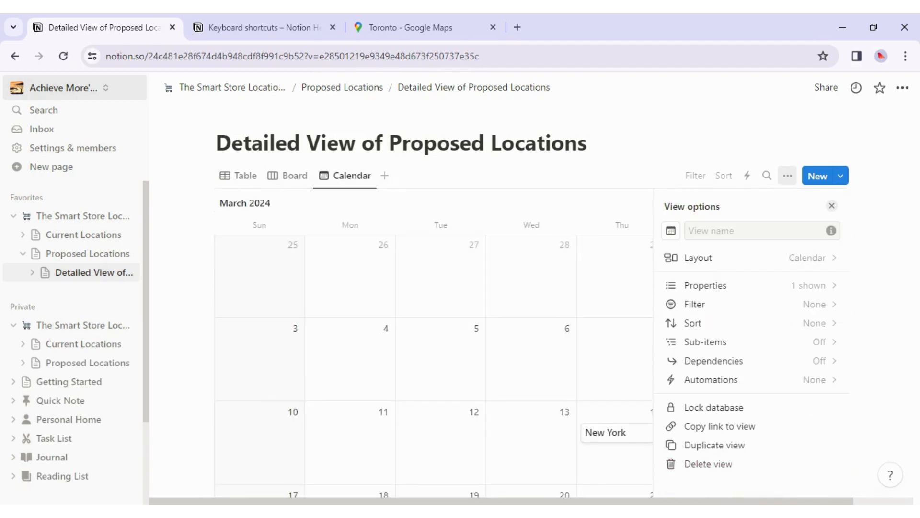
pyautogui.click(832, 206)
pyautogui.scroll(-4, 783, 359)
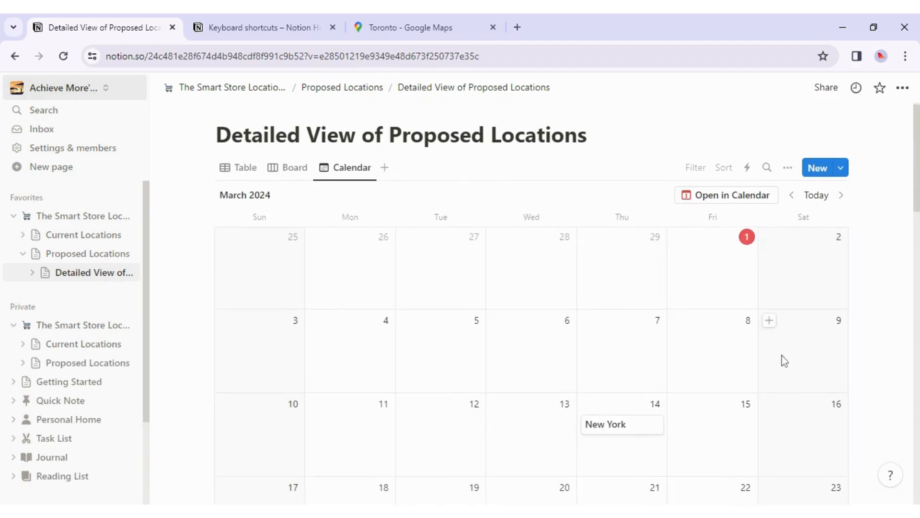
# Examine the proposed locations' opening dates in the Calendar view from March through May 2024
pyautogui.scroll(-4, 782, 356)
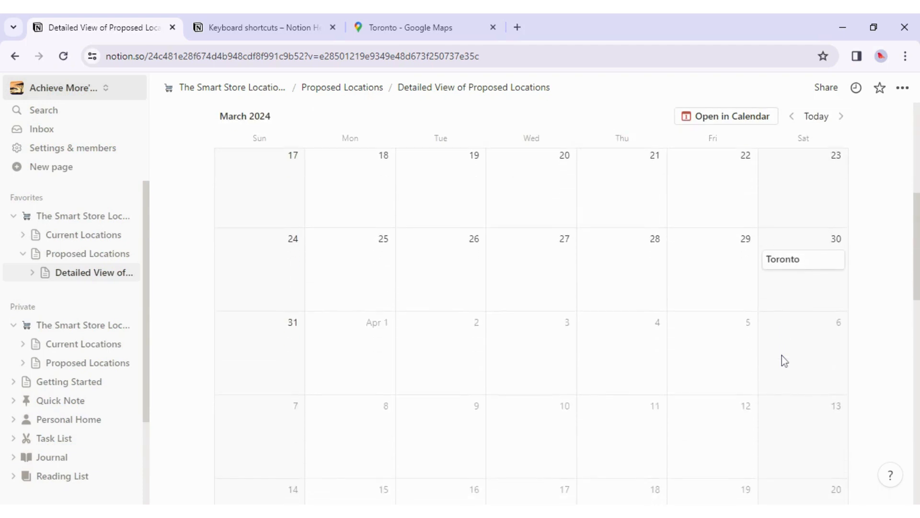
pyautogui.scroll(-6, 781, 355)
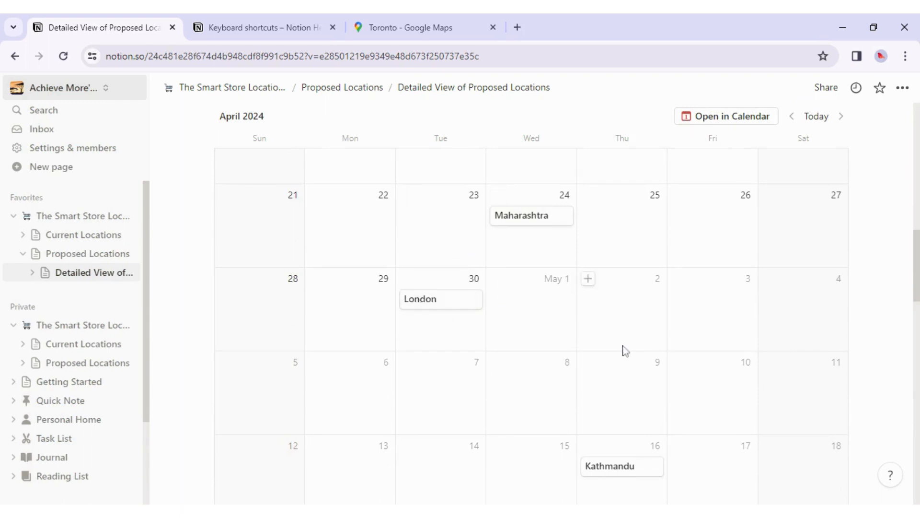
pyautogui.scroll(-2, 624, 350)
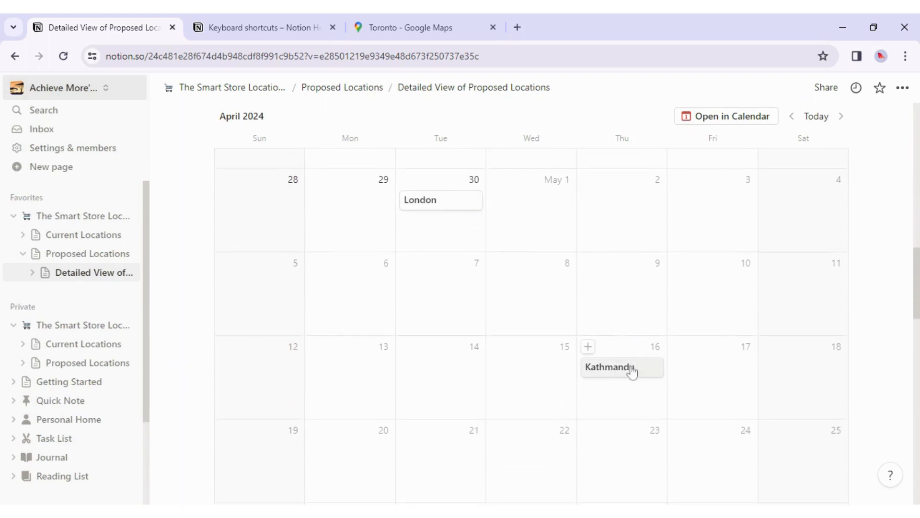
pyautogui.scroll(5, 631, 326)
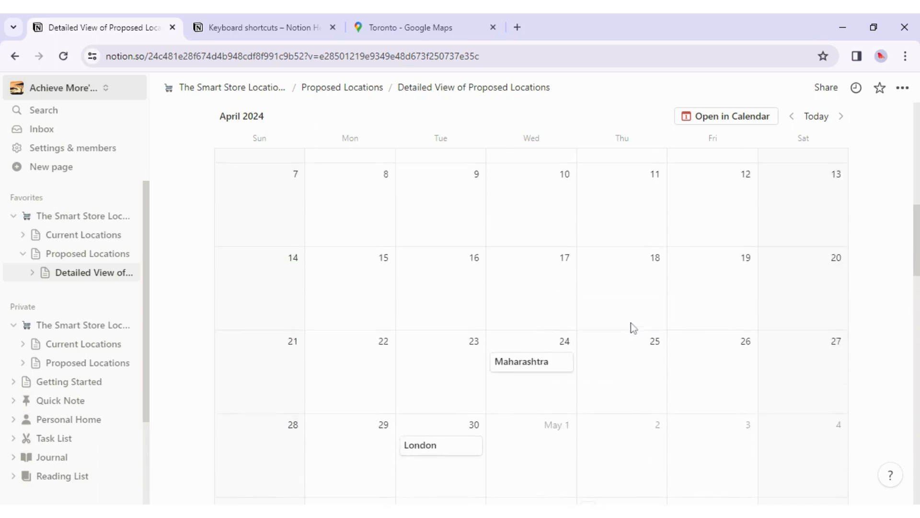
pyautogui.scroll(10, 631, 323)
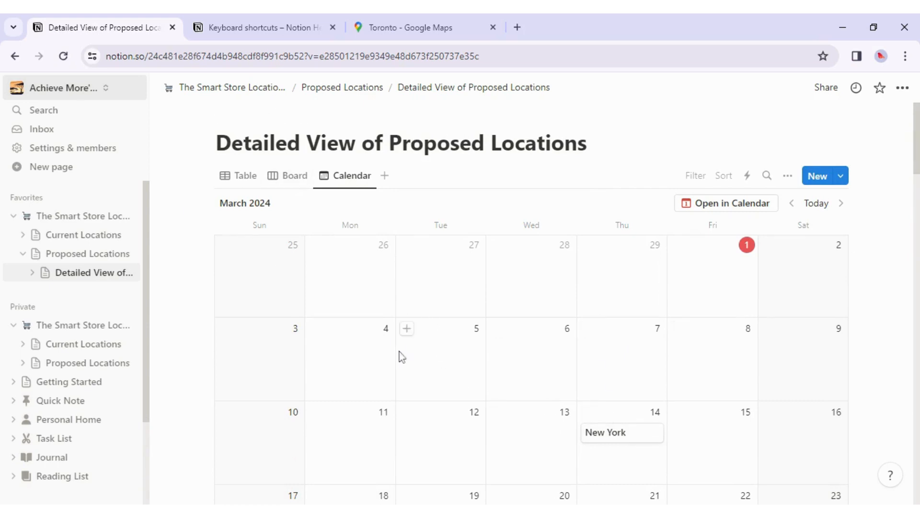
# Inspect the New York entry's properties from its calendar card, close it and look through the calendar's other months
pyautogui.click(636, 437)
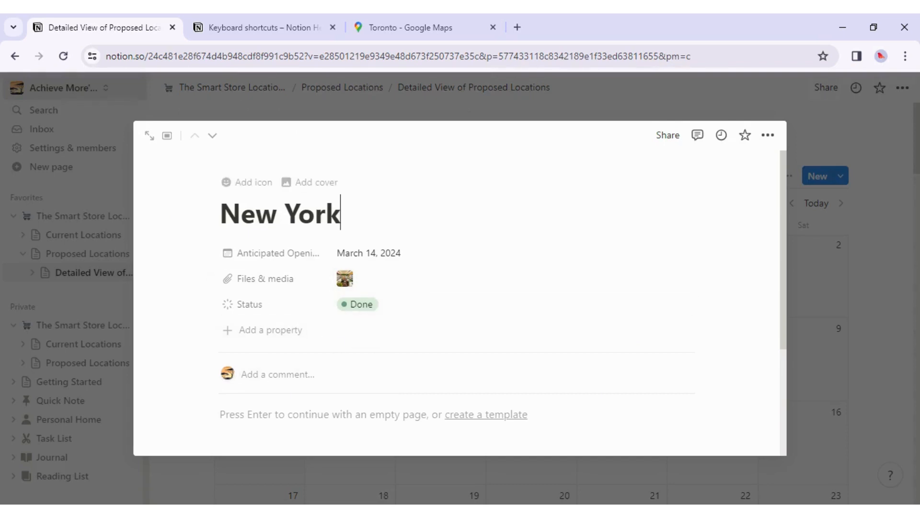
pyautogui.click(359, 106)
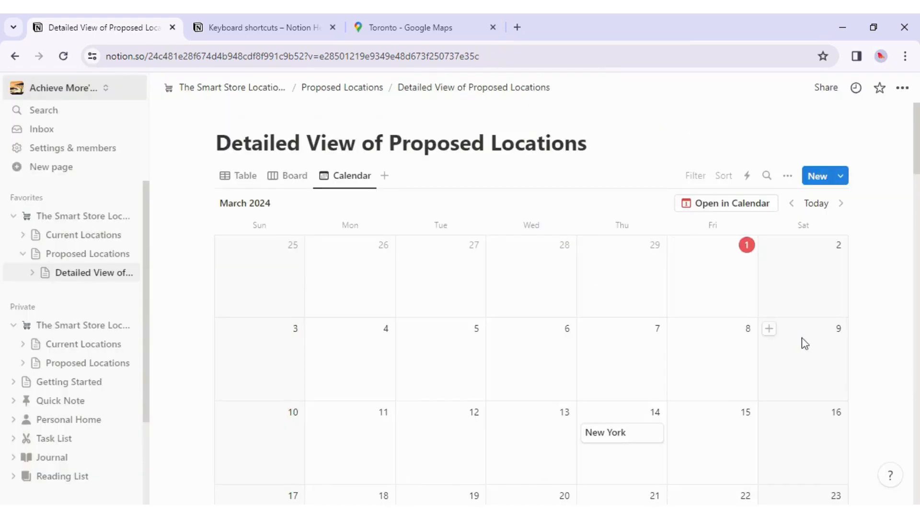
pyautogui.scroll(-15, 536, 355)
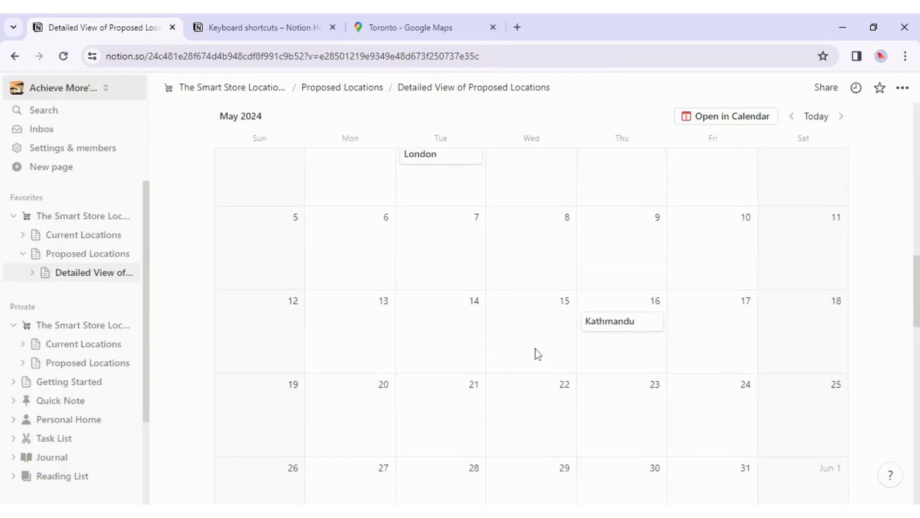
pyautogui.scroll(10, 538, 354)
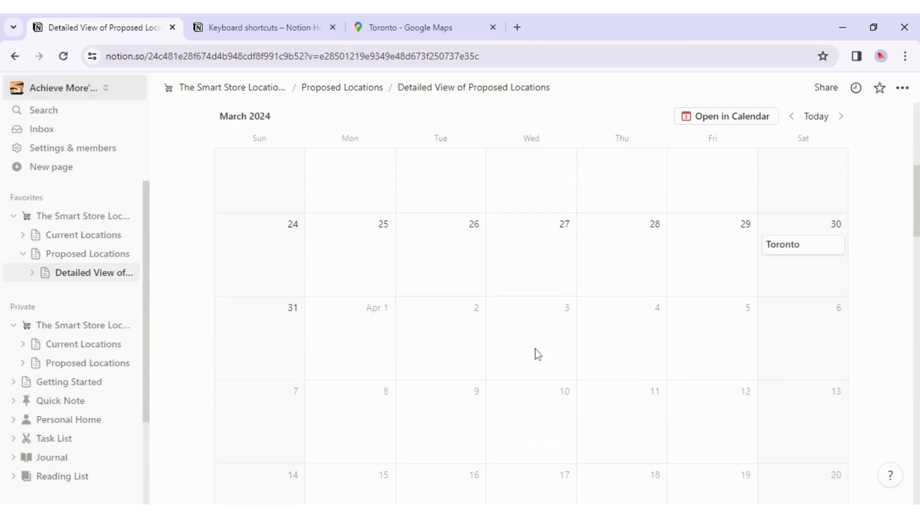
pyautogui.scroll(7, 538, 354)
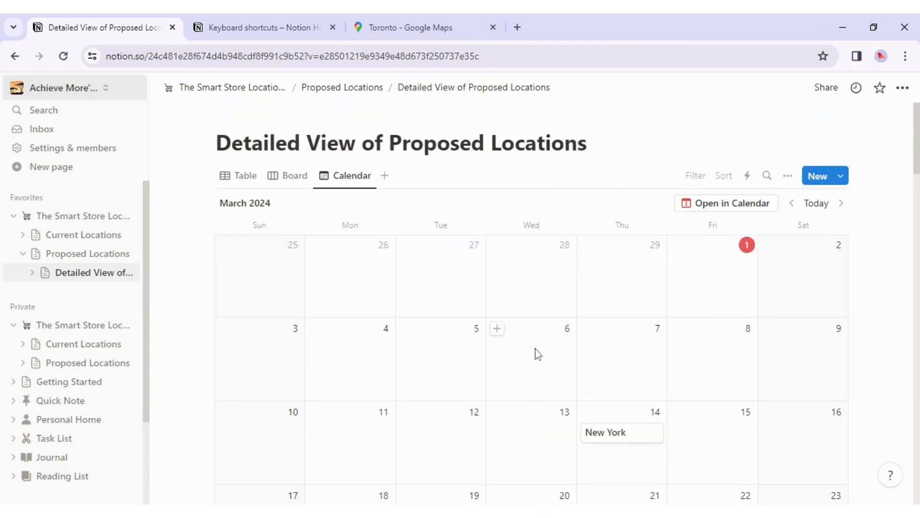
# Expand the views listed under the Detailed View of Proposed Locations page and look through Calendar and Board, ending on Table
pyautogui.click(291, 183)
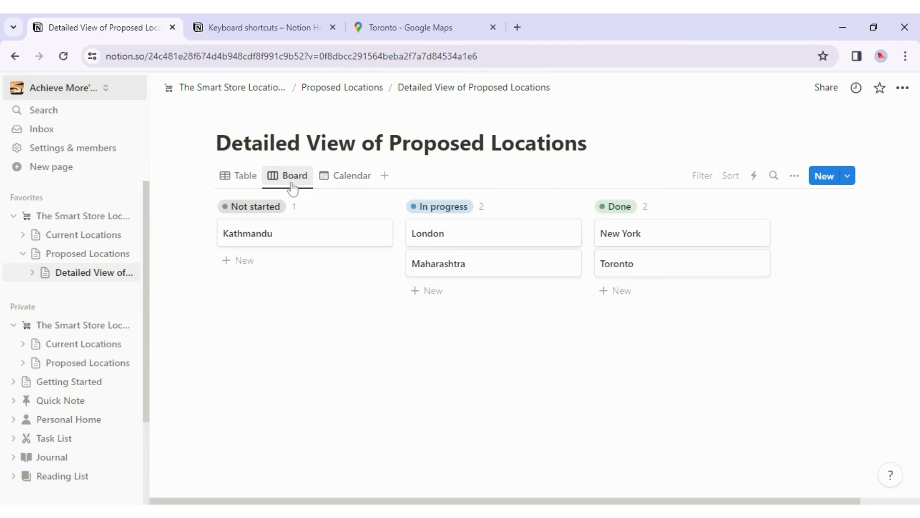
pyautogui.click(244, 176)
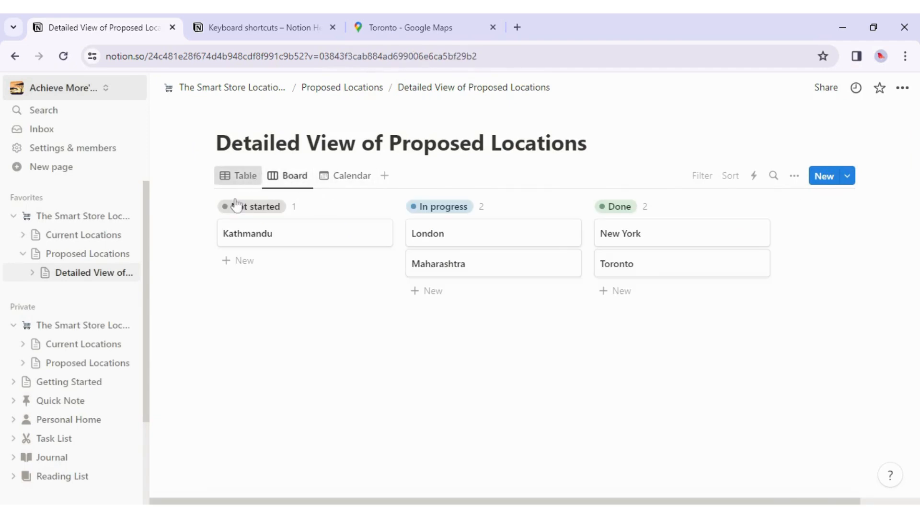
pyautogui.click(32, 273)
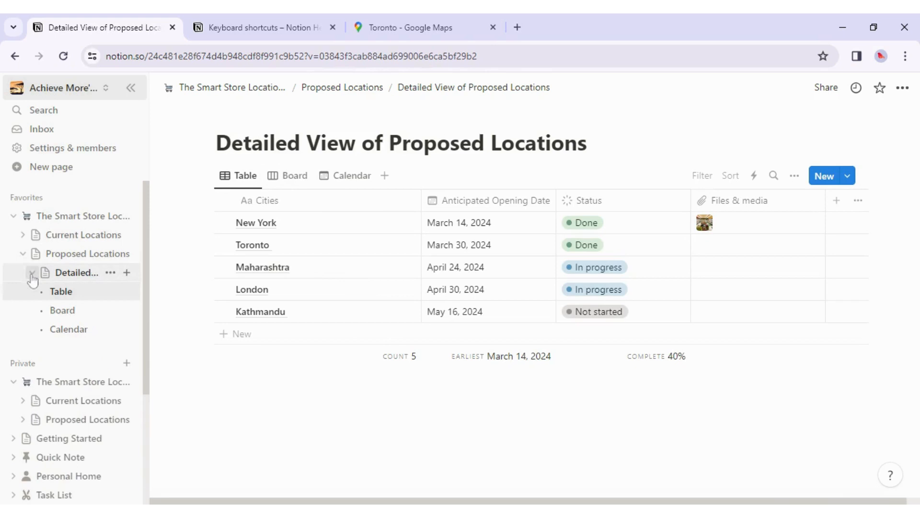
pyautogui.click(56, 337)
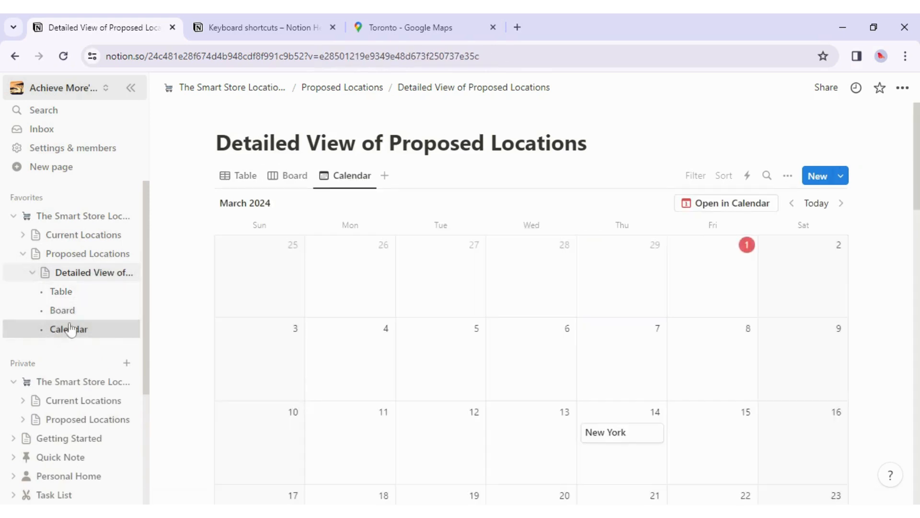
pyautogui.click(62, 311)
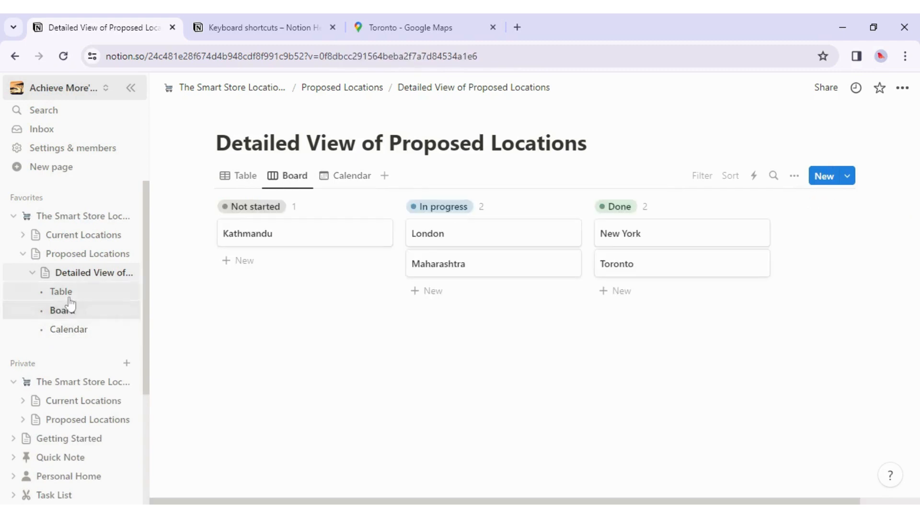
pyautogui.click(60, 298)
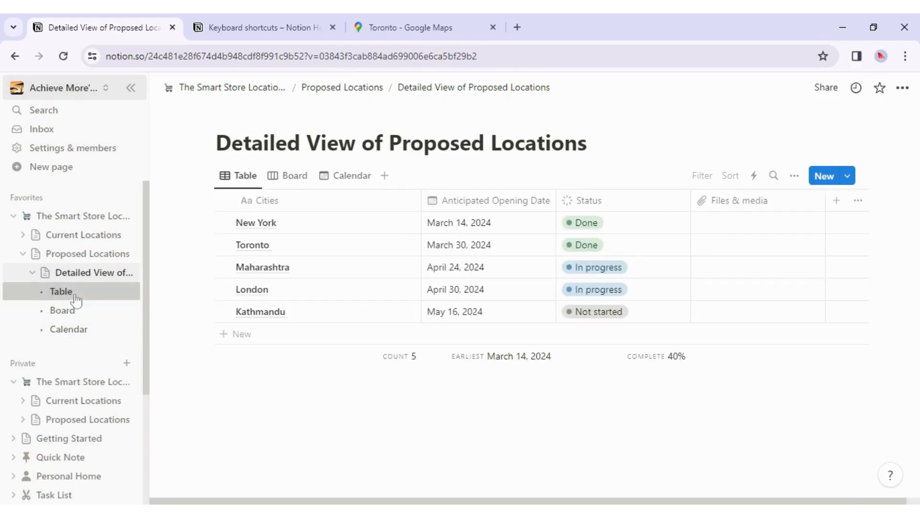